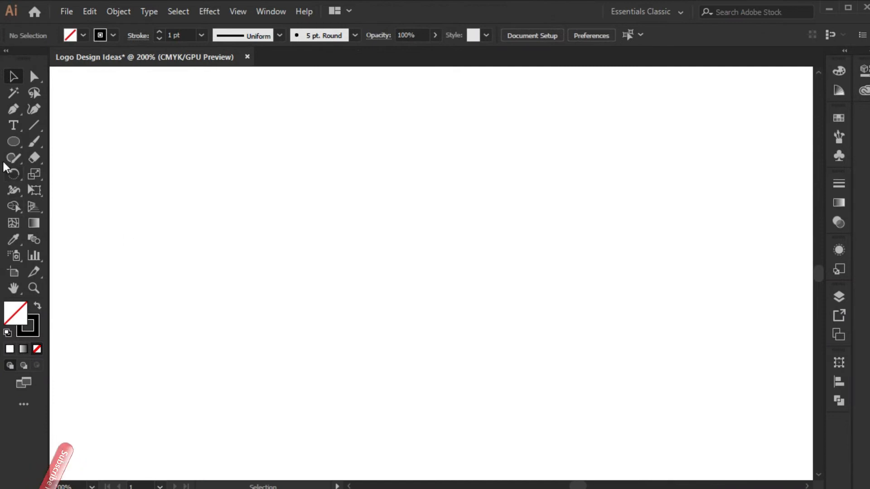
- Create an unfilled circle 215.7143 pt in diameter and move it to the upper left of the canvas
{"action": "left_click", "coordinate": [265, 248]}
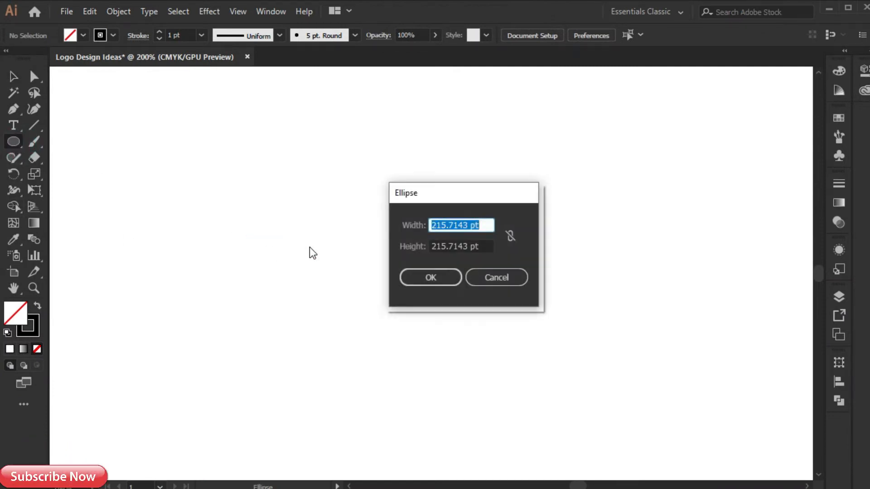
{"action": "left_click", "coordinate": [421, 276]}
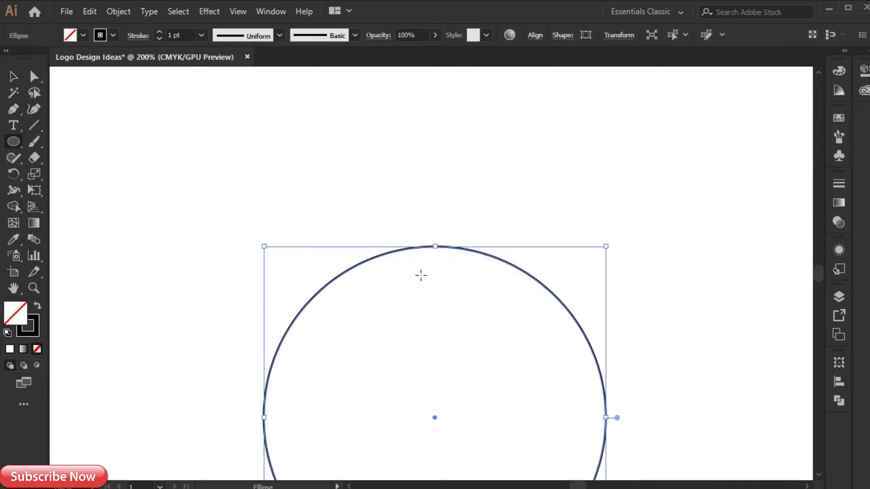
{"action": "key", "text": "v"}
{"action": "left_click_drag", "start_coordinate": [358, 272], "coordinate": [212, 103]}
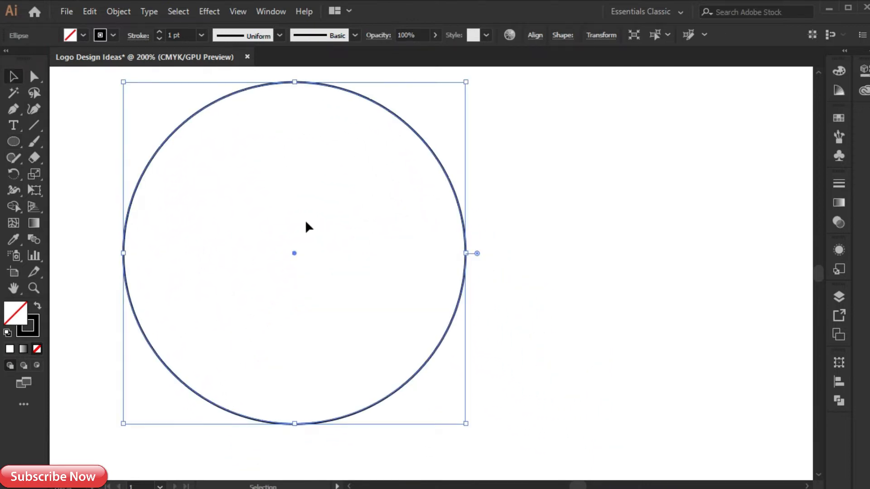
- Duplicate the circle horizontally to the right, and shift the original left so the two circles overlap in a narrow lens
{"action": "scroll", "coordinate": [306, 222], "scroll_direction": "down", "scroll_amount": 1}
{"action": "left_click_drag", "start_coordinate": [418, 205], "coordinate": [546, 213]}
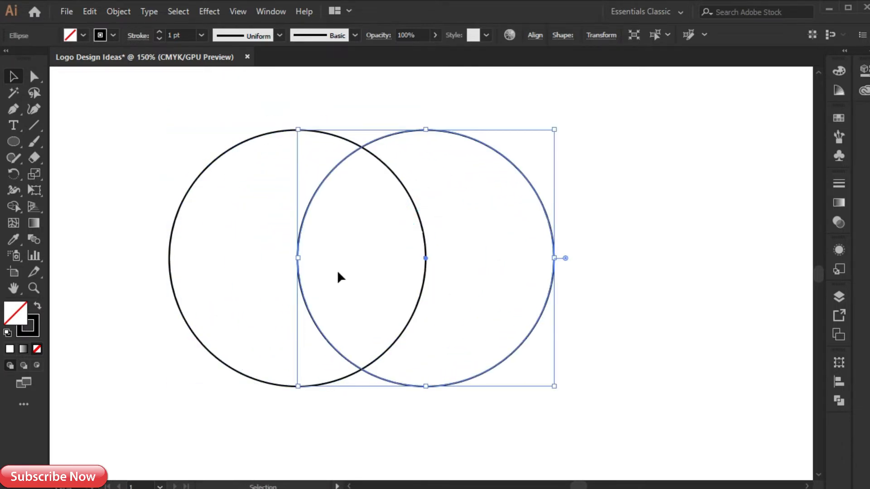
{"action": "left_click", "coordinate": [415, 202]}
{"action": "left_click_drag", "start_coordinate": [412, 201], "coordinate": [340, 194]}
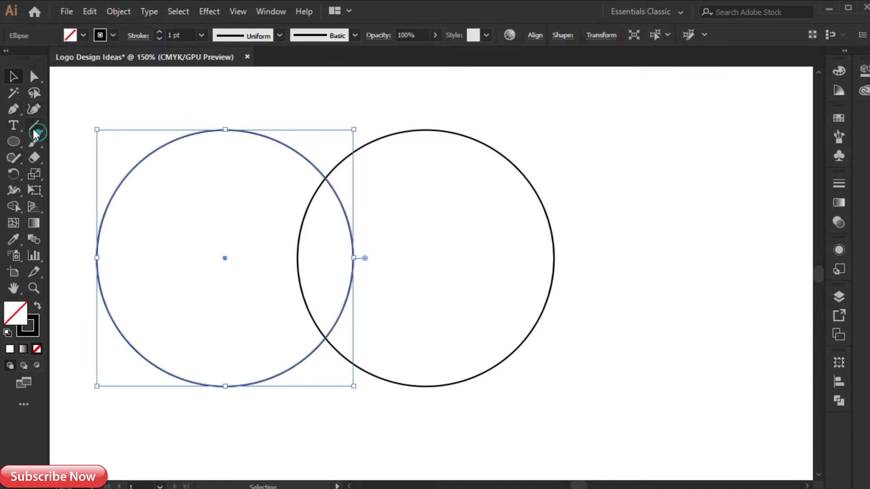
- Draw a horizontal line about 82 pt long across the overlap of the circles, slightly above its centre
{"action": "left_click", "coordinate": [13, 109]}
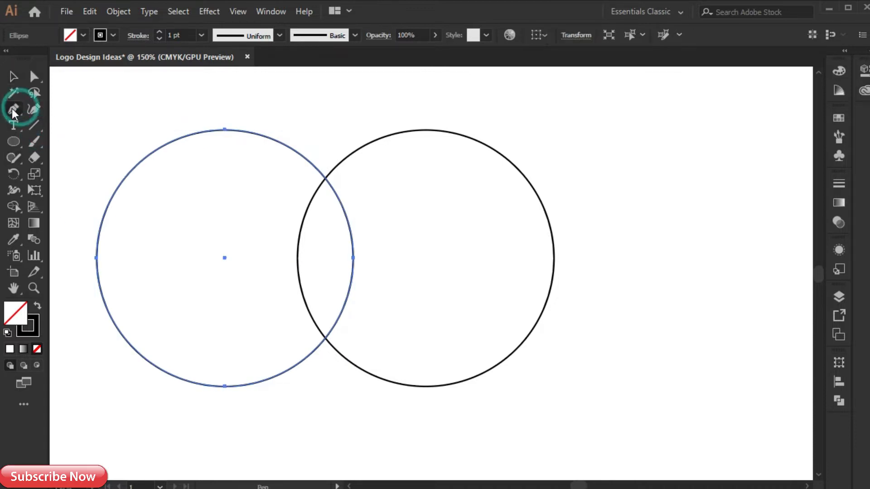
{"action": "left_click", "coordinate": [273, 239]}
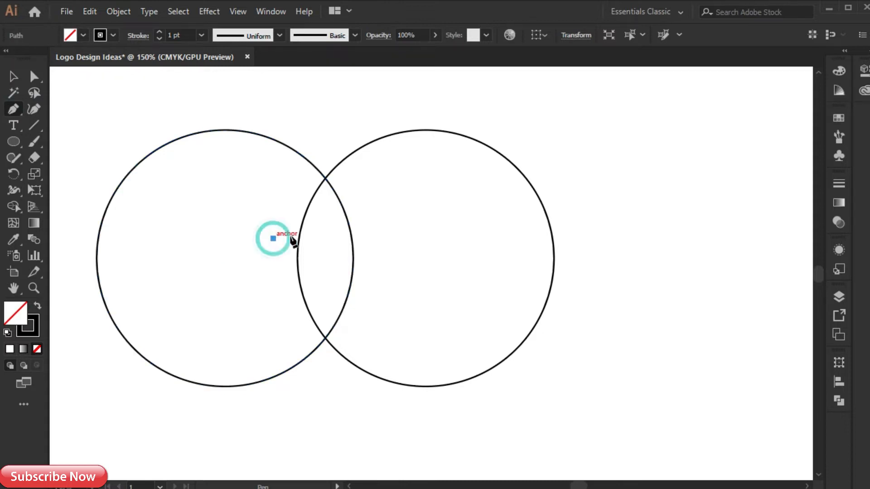
{"action": "left_click", "coordinate": [370, 237], "text": "shift"}
{"action": "key", "text": "v"}
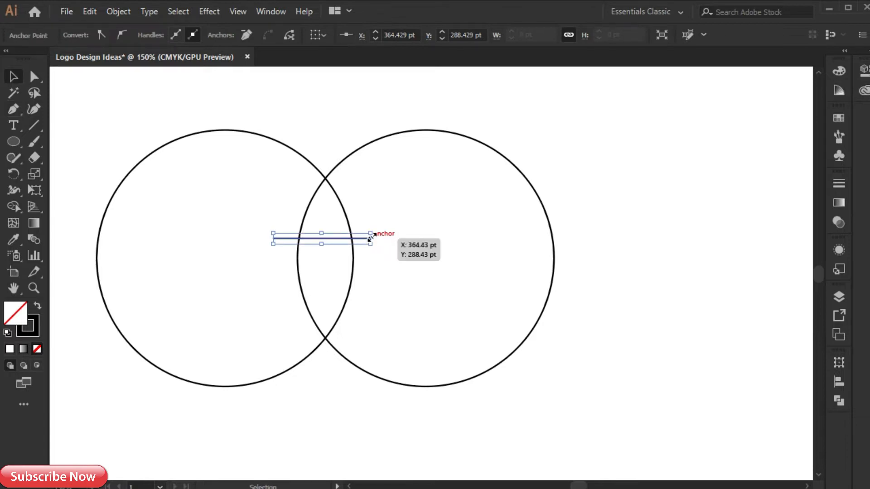
- With the Shape Builder, turn the lens area below the horizontal line into a separate pointed shield shape
{"action": "left_click_drag", "start_coordinate": [314, 111], "coordinate": [330, 324]}
{"action": "key", "text": "shift+m"}
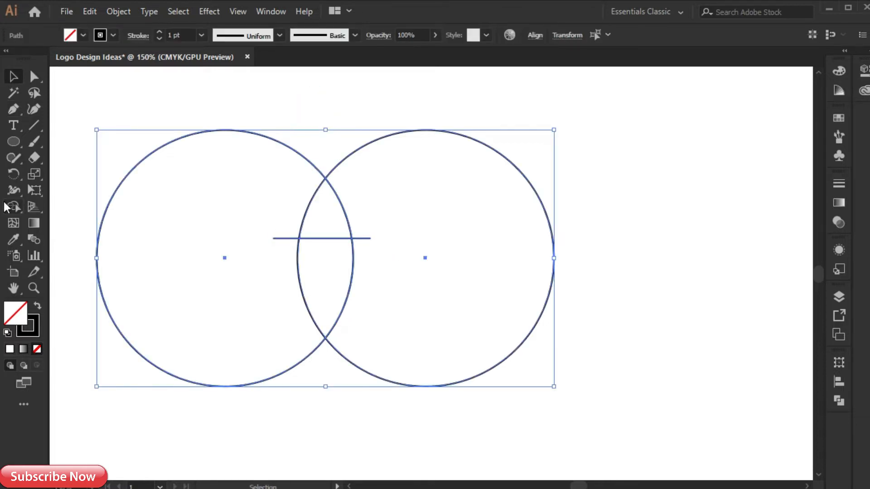
{"action": "left_click_drag", "start_coordinate": [328, 262], "coordinate": [330, 304]}
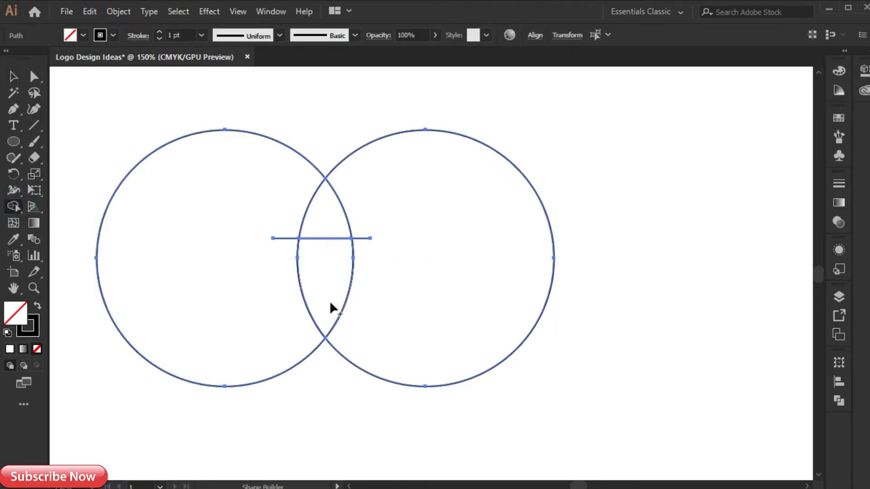
{"action": "key", "text": "v"}
{"action": "left_click", "coordinate": [297, 269]}
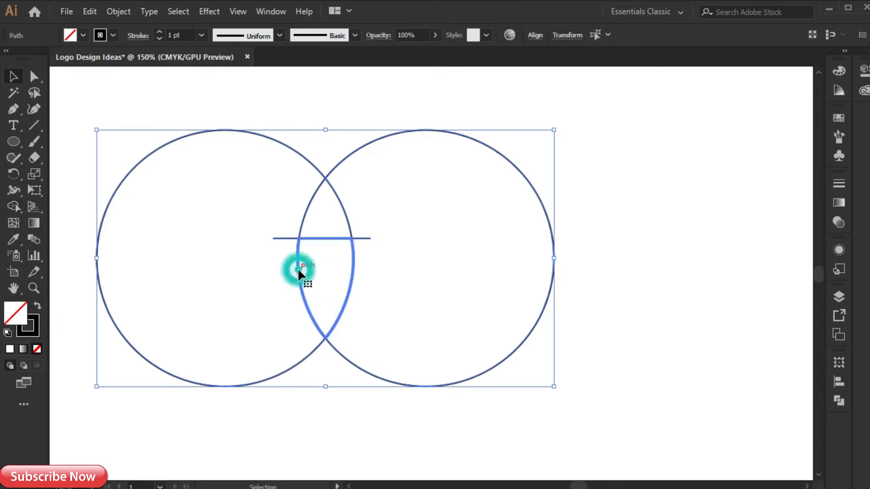
{"action": "left_click", "coordinate": [320, 437]}
{"action": "left_click", "coordinate": [296, 254]}
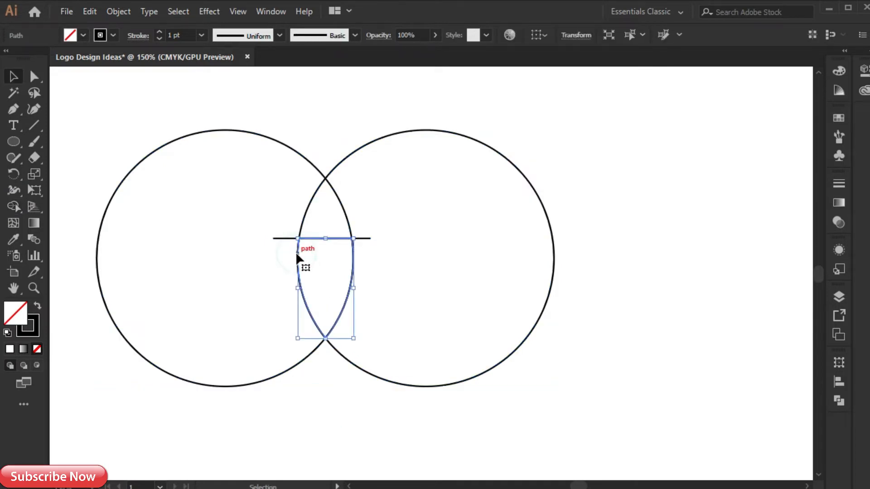
{"action": "key", "text": "a"}
{"action": "key", "text": "v"}
- Delete the circle remnants and leftover line ends, keeping only the pointed shield shape
{"action": "left_click", "coordinate": [274, 149]}
{"action": "left_click_drag", "start_coordinate": [301, 114], "coordinate": [352, 218]}
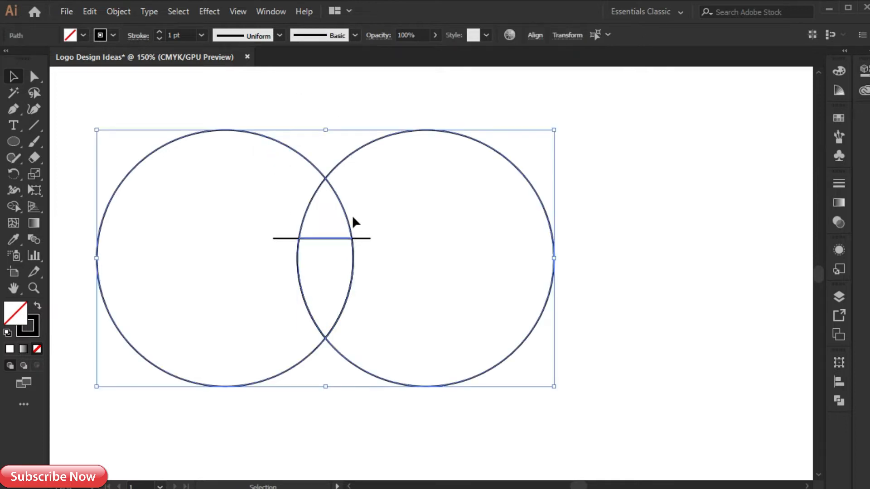
{"action": "key", "text": "Delete"}
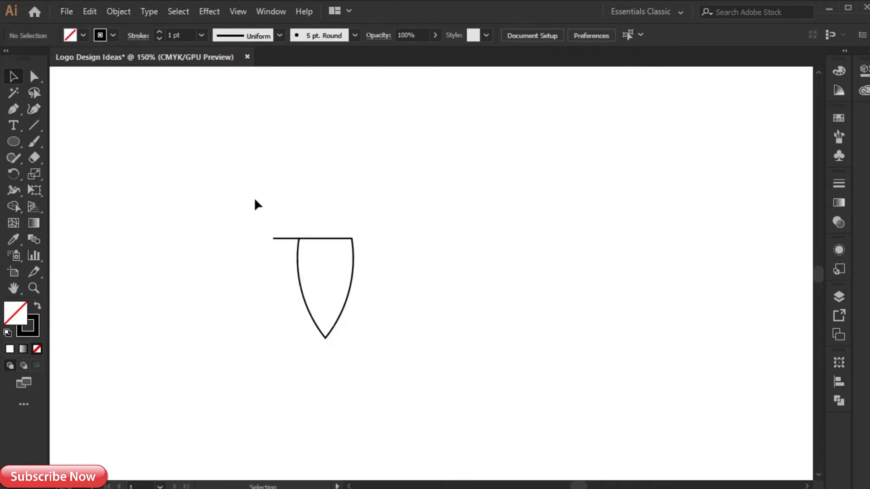
{"action": "left_click_drag", "start_coordinate": [281, 259], "coordinate": [282, 260]}
{"action": "key", "text": "Delete"}
{"action": "key", "text": "ctrl+a"}
{"action": "left_click", "coordinate": [242, 230]}
- Scale the shield shape up proportionally from its centre to about twice its size
{"action": "left_click", "coordinate": [342, 266]}
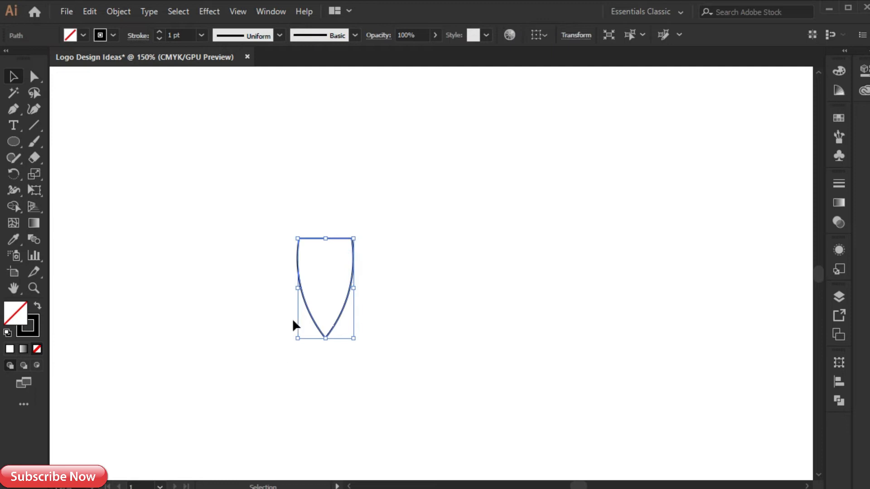
{"action": "left_click_drag", "start_coordinate": [354, 289], "coordinate": [379, 287]}
{"action": "left_click", "coordinate": [444, 264]}
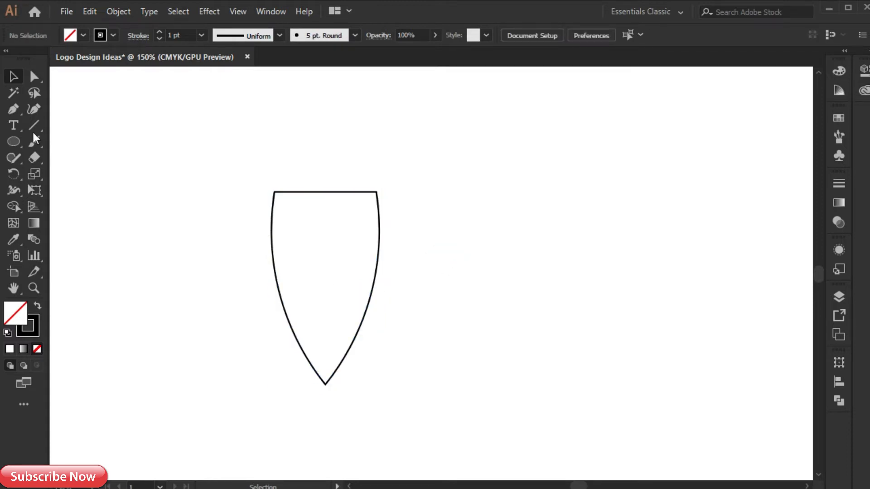
- Draw the closed left half of a crown above the shield with the Pen tool, ending at the shield's vertical centre line
{"action": "left_click", "coordinate": [14, 109]}
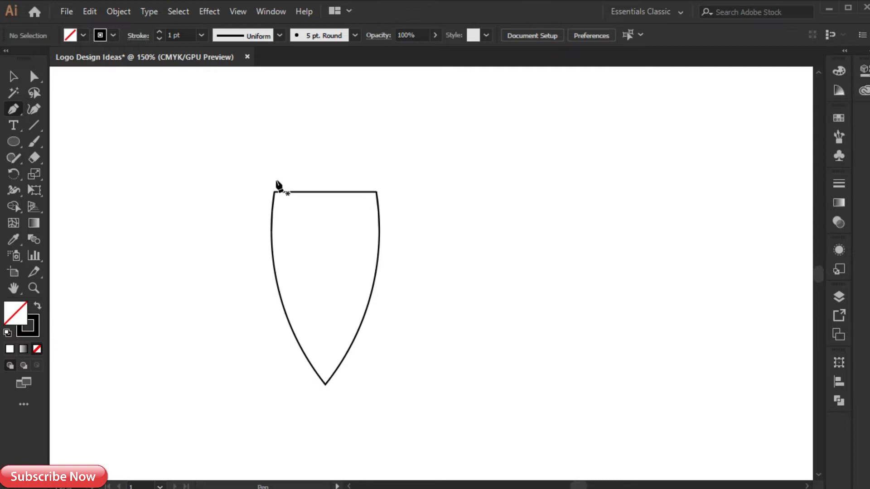
{"action": "left_click_drag", "start_coordinate": [275, 180], "coordinate": [290, 162]}
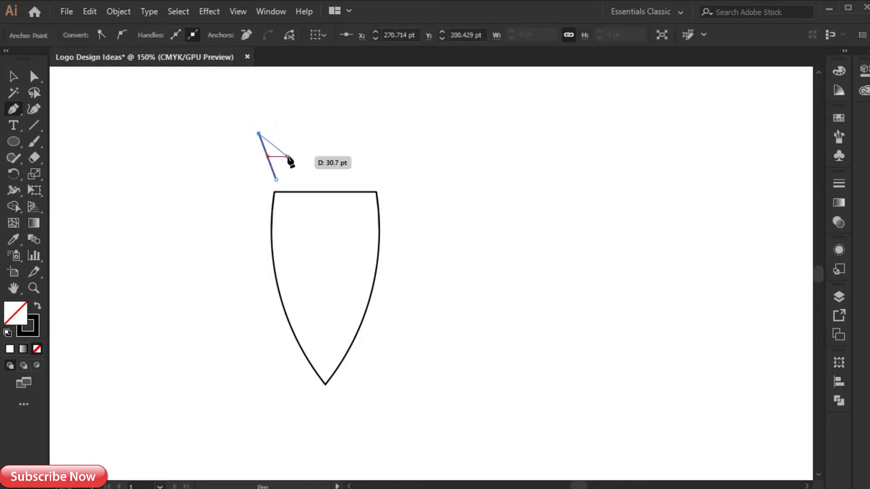
{"action": "left_click", "coordinate": [287, 156]}
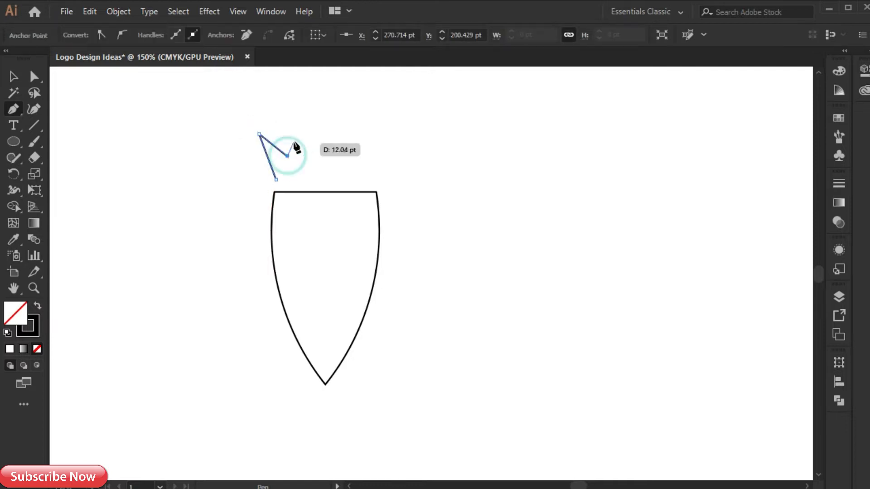
{"action": "left_click", "coordinate": [325, 120]}
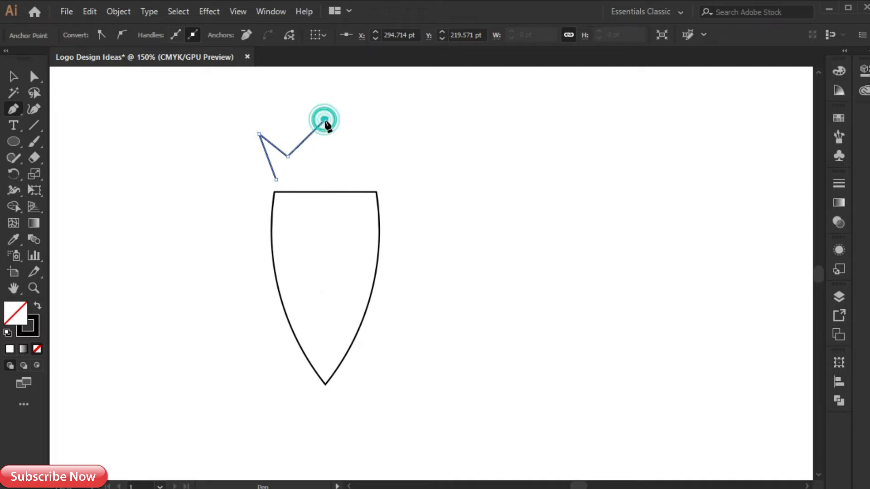
{"action": "left_click", "coordinate": [325, 179]}
{"action": "left_click", "coordinate": [276, 179]}
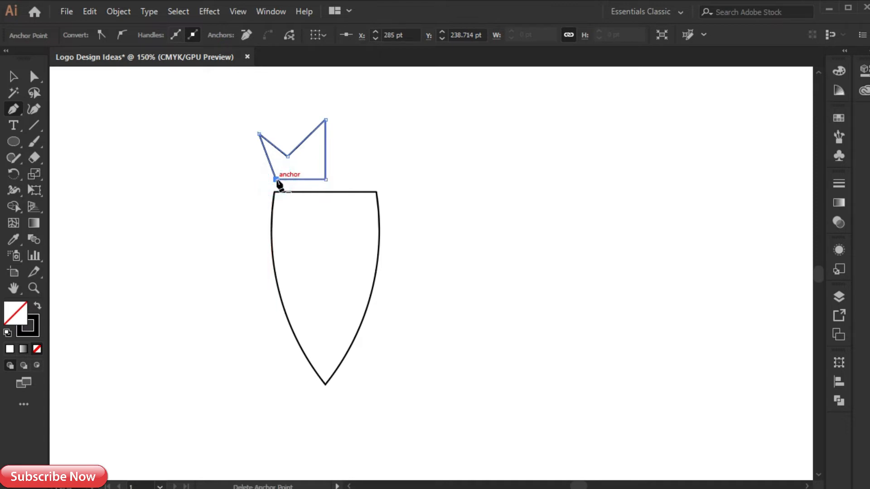
{"action": "key", "text": "v"}
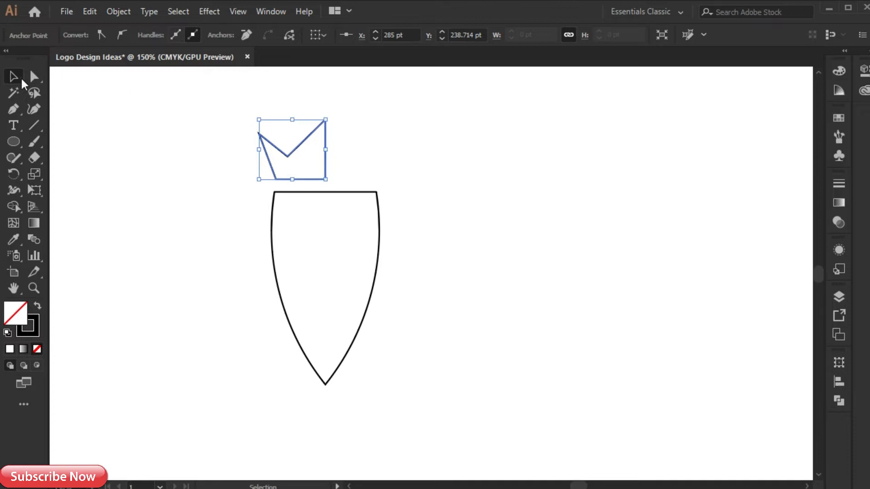
- Duplicate the half crown to the right against its straight edge and reflect the copy across the vertical axis
{"action": "left_click", "coordinate": [326, 167]}
{"action": "left_click_drag", "start_coordinate": [326, 167], "coordinate": [393, 169]}
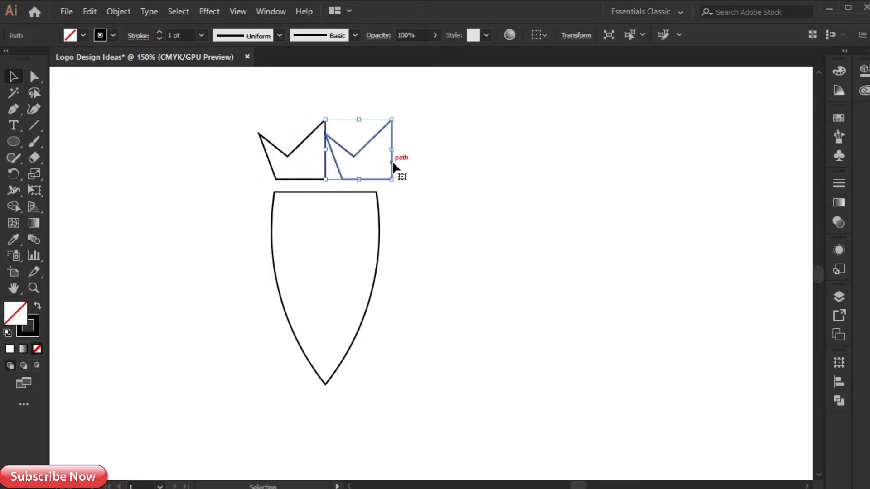
{"action": "right_click", "coordinate": [393, 168]}
{"action": "mouse_move", "coordinate": [465, 356]}
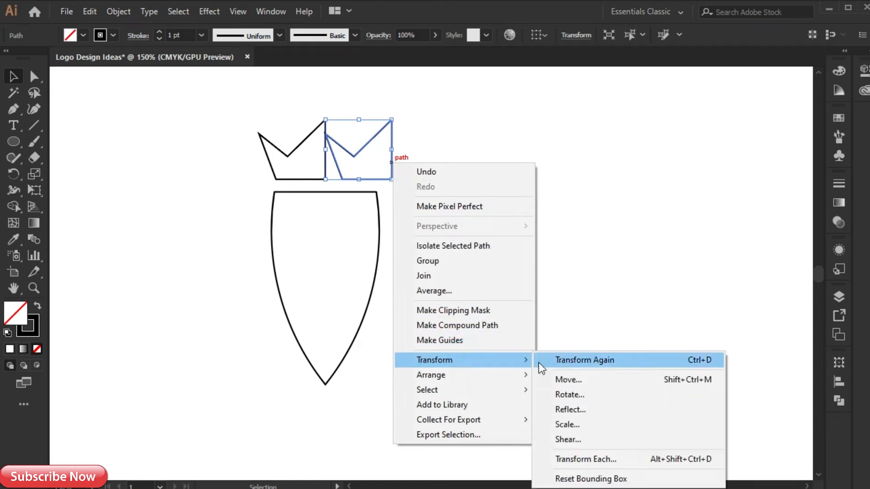
{"action": "left_click", "coordinate": [567, 409]}
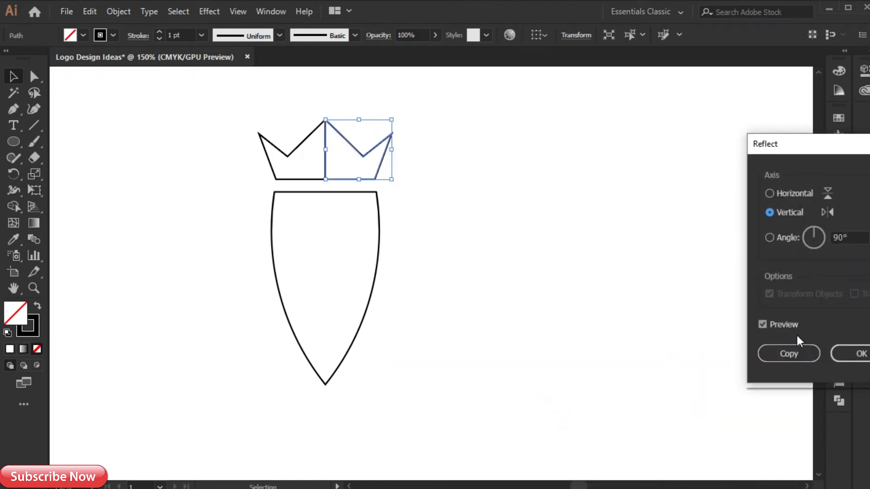
{"action": "left_click_drag", "start_coordinate": [783, 144], "coordinate": [593, 124]}
{"action": "left_click", "coordinate": [652, 325]}
{"action": "left_click", "coordinate": [531, 219]}
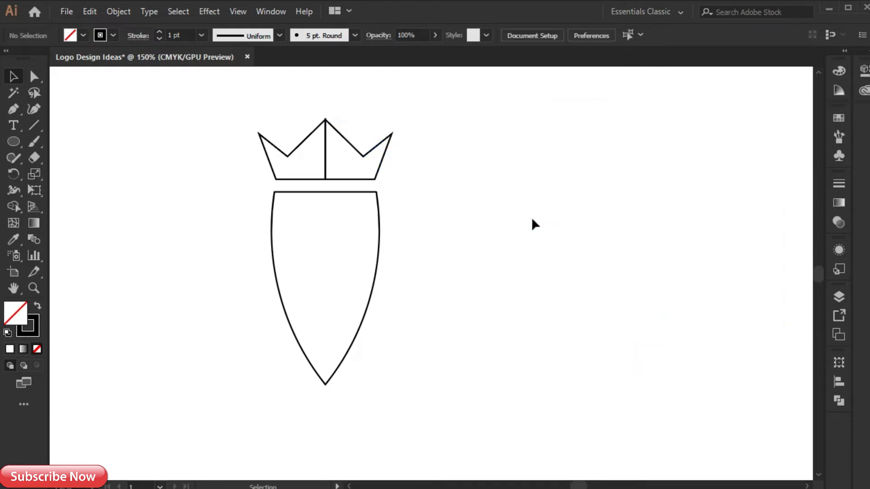
- Unite the two crown halves into one shape and scale the crown down so it sits centred just above the shield
{"action": "left_click_drag", "start_coordinate": [356, 145], "coordinate": [354, 144]}
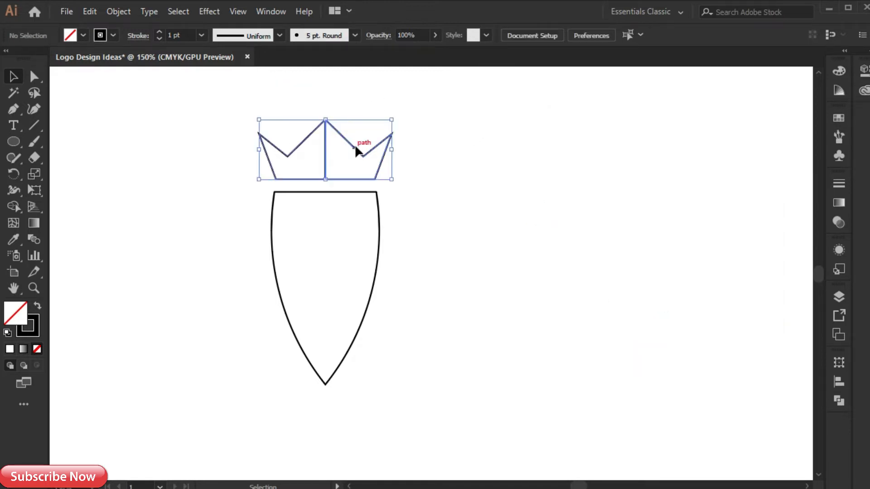
{"action": "left_click", "coordinate": [839, 401]}
{"action": "left_click", "coordinate": [680, 393]}
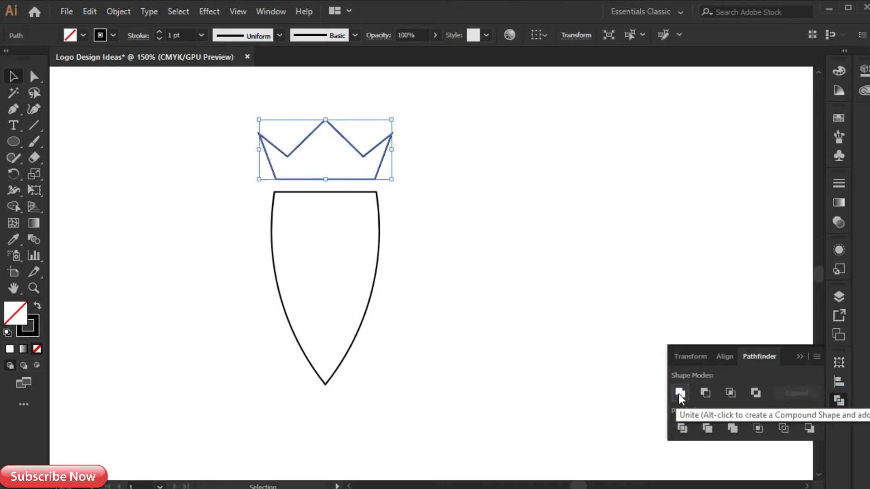
{"action": "left_click", "coordinate": [798, 357]}
{"action": "left_click_drag", "start_coordinate": [324, 120], "coordinate": [320, 149]}
{"action": "left_click", "coordinate": [417, 204]}
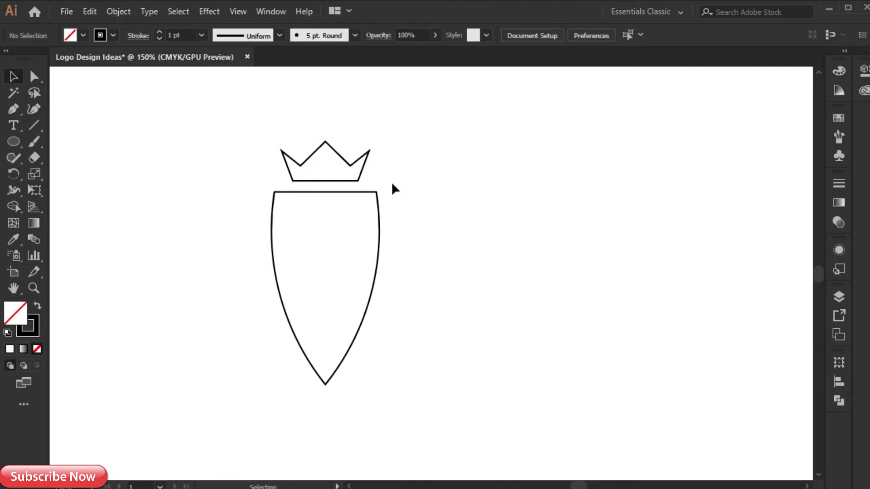
- Round the two upper corners of the shield shape with a large radius
{"action": "key", "text": "a"}
{"action": "left_click_drag", "start_coordinate": [271, 184], "coordinate": [356, 226]}
{"action": "left_click", "coordinate": [407, 195]}
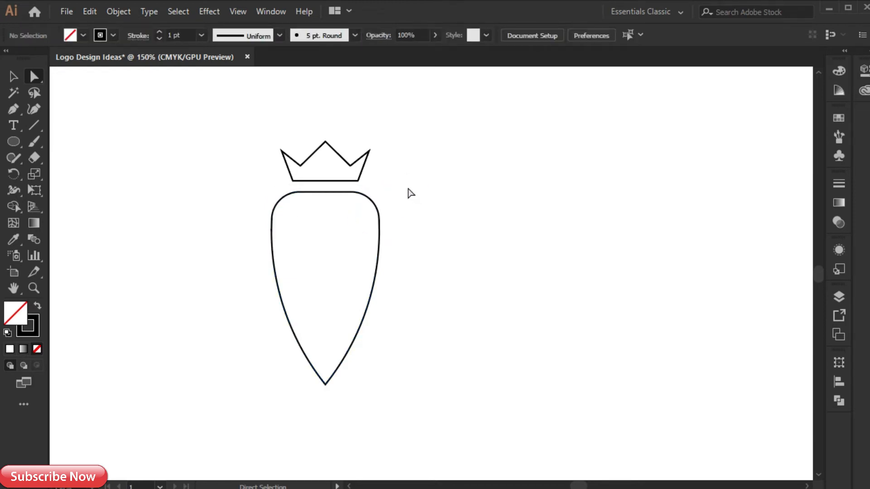
{"action": "key", "text": "v"}
- Draw a wide, flat horizontal rectangle just to the right of the shield's upper part
{"action": "left_click_drag", "start_coordinate": [14, 141], "coordinate": [54, 136]}
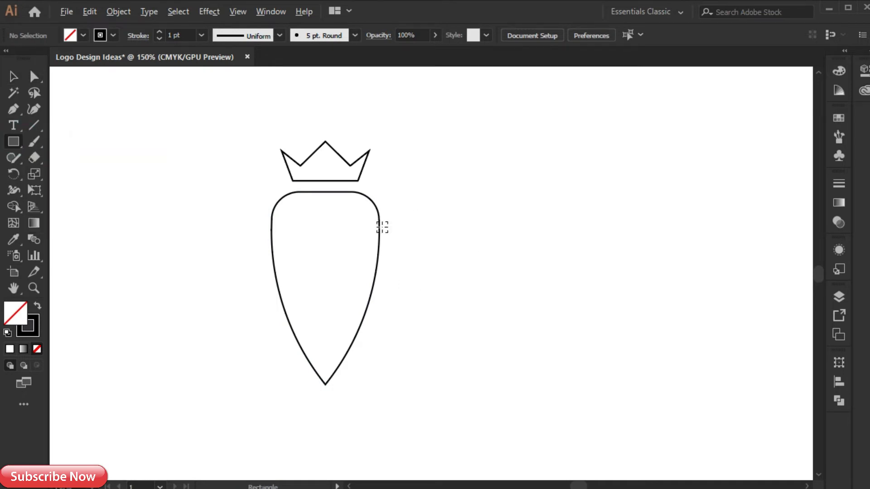
{"action": "scroll", "coordinate": [382, 224], "scroll_direction": "up", "scroll_amount": 2, "text": "alt"}
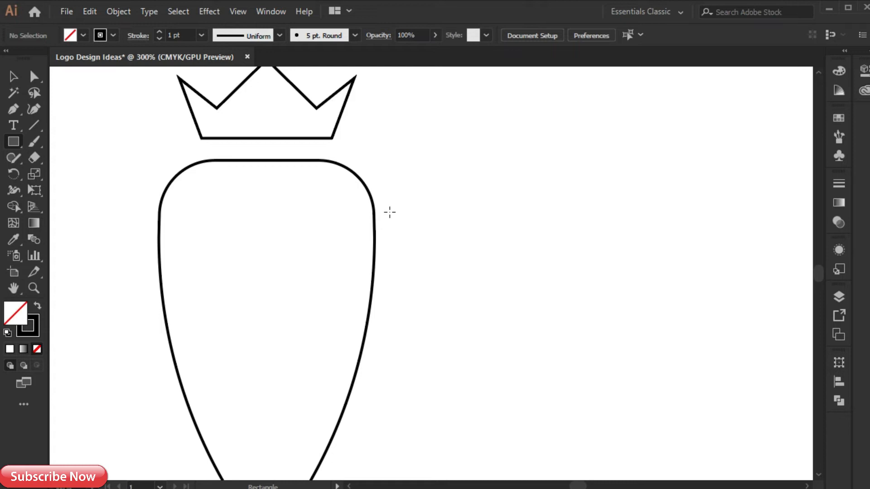
{"action": "mouse_move", "coordinate": [389, 209]}
{"action": "left_mouse_down"}
{"action": "mouse_move", "coordinate": [485, 240]}
{"action": "mouse_move", "coordinate": [518, 235]}
{"action": "mouse_move", "coordinate": [578, 245]}
{"action": "left_mouse_up"}
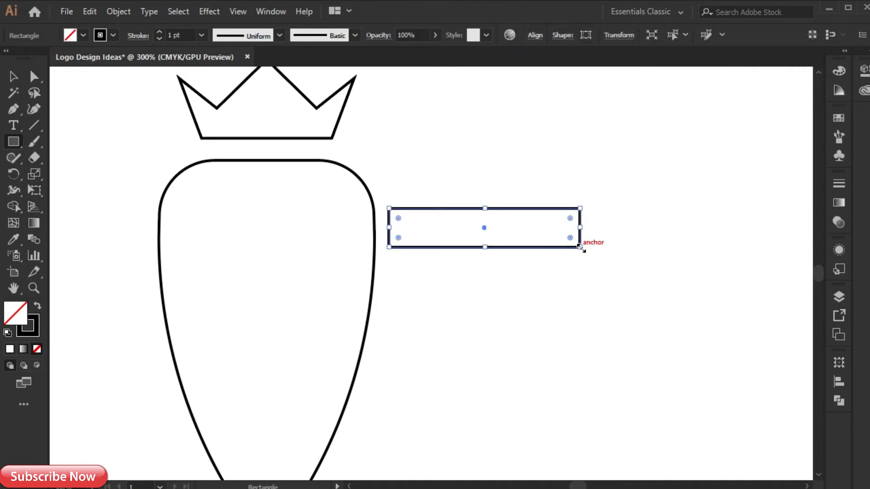
- Duplicate the rectangle twice straight down to make three evenly spaced, stacked bars
{"action": "key", "text": "v"}
{"action": "left_click_drag", "start_coordinate": [453, 252], "coordinate": [457, 310]}
{"action": "key", "text": "space"}
{"action": "left_click_drag", "start_coordinate": [457, 362], "coordinate": [459, 273]}
{"action": "left_click_drag", "start_coordinate": [448, 225], "coordinate": [444, 290]}
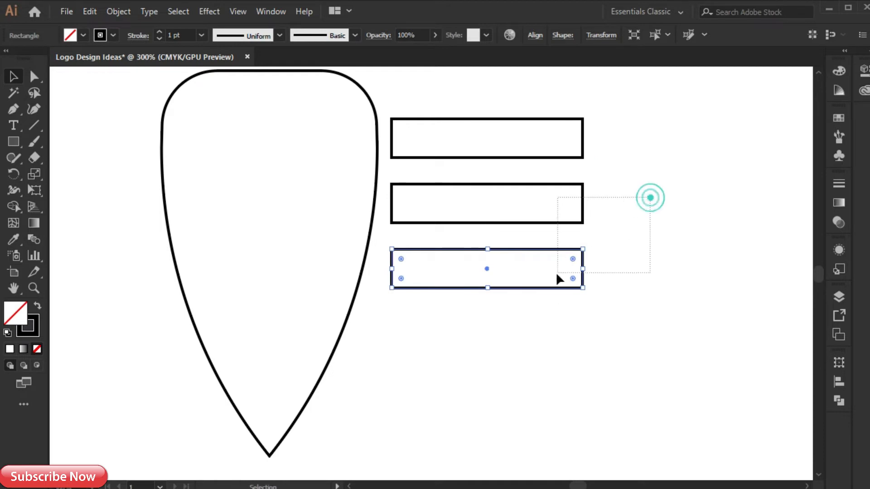
- Shorten the middle bar from its outer end and the bottom bar even further, so the three bars step down in length
{"action": "left_click_drag", "start_coordinate": [559, 273], "coordinate": [555, 277]}
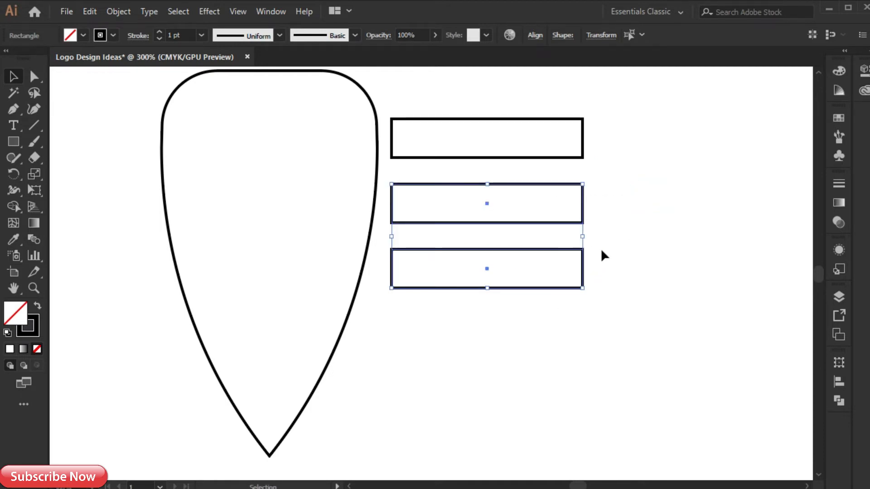
{"action": "left_click_drag", "start_coordinate": [585, 236], "coordinate": [476, 271]}
{"action": "left_click", "coordinate": [546, 293]}
{"action": "key", "text": "a"}
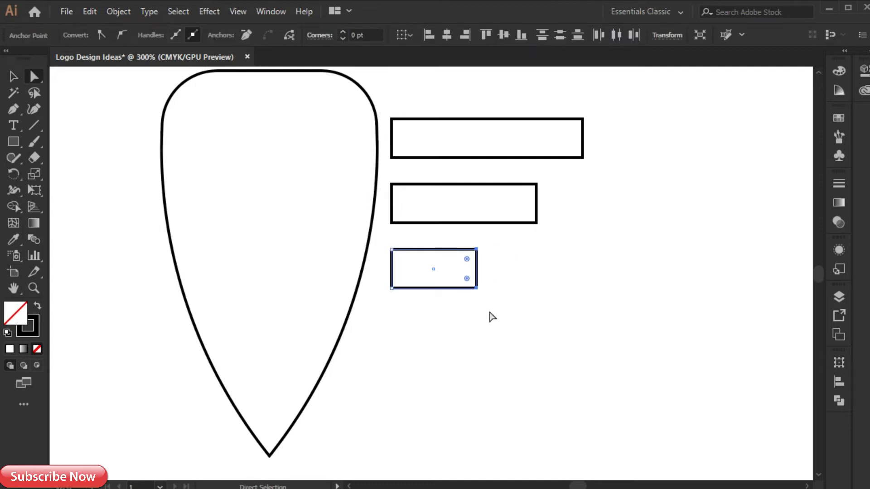
- Fully round the lower outer corner of all three bars so they look like wing feathers
{"action": "left_click", "coordinate": [508, 333]}
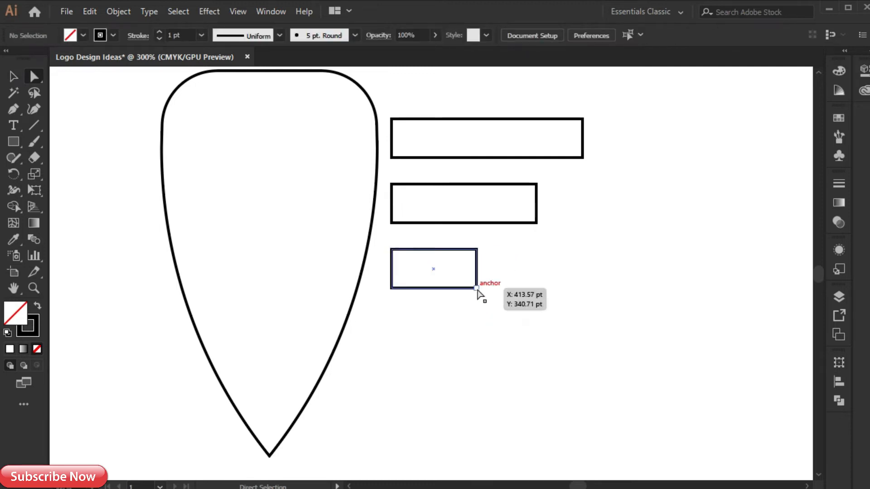
{"action": "left_click", "coordinate": [477, 288]}
{"action": "left_click", "coordinate": [536, 223], "text": "shift"}
{"action": "left_click", "coordinate": [582, 157], "text": "shift"}
{"action": "left_click_drag", "start_coordinate": [574, 148], "coordinate": [548, 115]}
{"action": "left_click", "coordinate": [589, 235]}
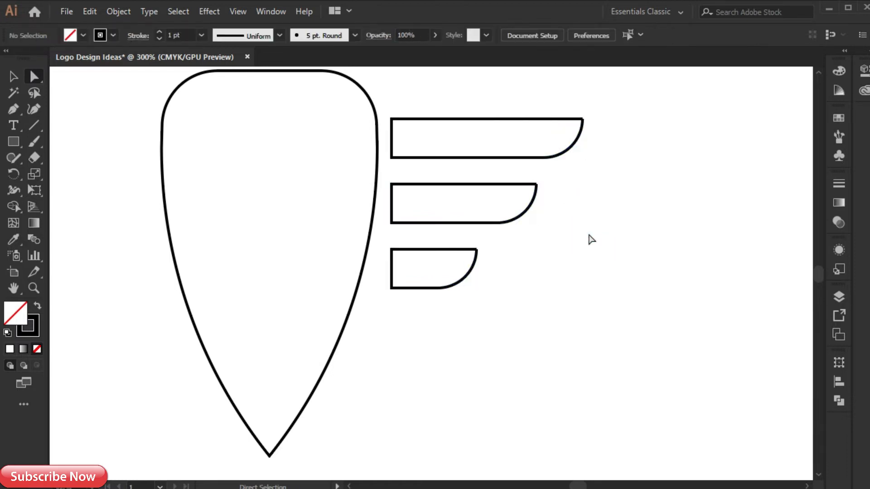
- Extend the inner ends of the three feathers to the shield's edge and place a copy of the shield slightly to the right, overlapping them
{"action": "left_click_drag", "start_coordinate": [382, 98], "coordinate": [409, 301]}
{"action": "mouse_move", "coordinate": [392, 204]}
{"action": "left_mouse_down"}
{"action": "mouse_move", "coordinate": [390, 197]}
{"action": "mouse_move", "coordinate": [378, 205]}
{"action": "left_mouse_up"}
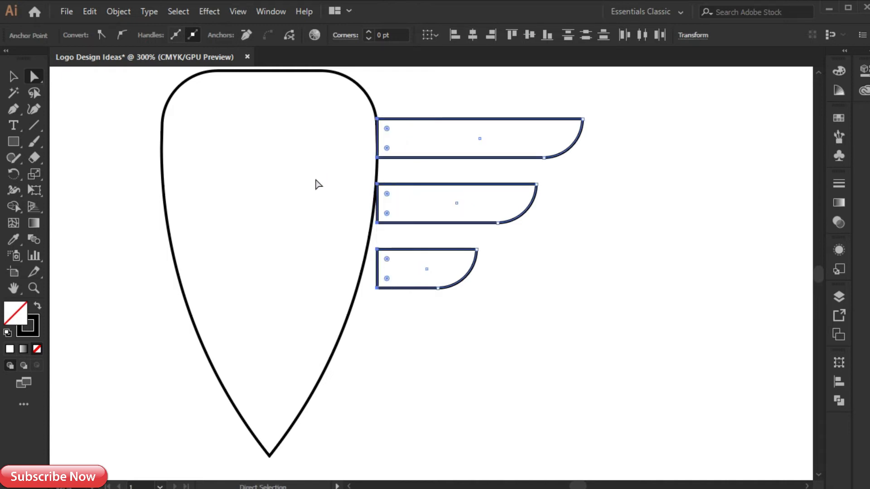
{"action": "key", "text": "v"}
{"action": "left_click", "coordinate": [290, 262]}
{"action": "left_click", "coordinate": [341, 333]}
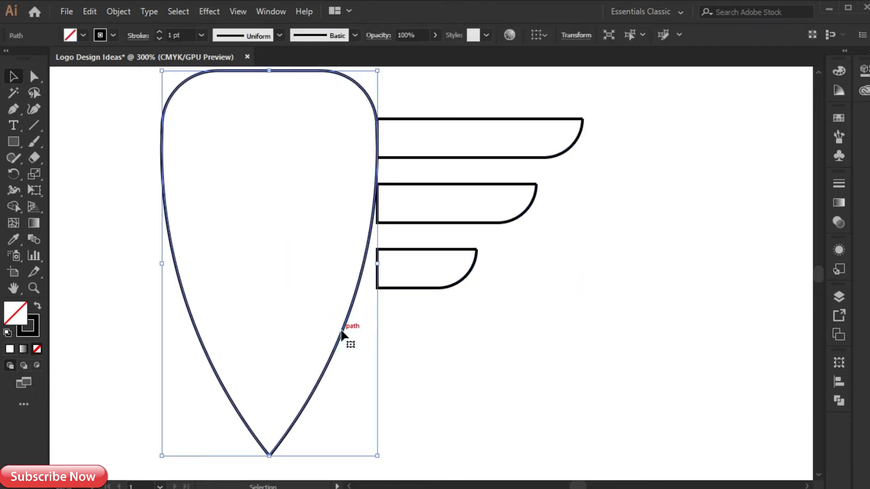
{"action": "left_click_drag", "start_coordinate": [342, 331], "coordinate": [365, 334]}
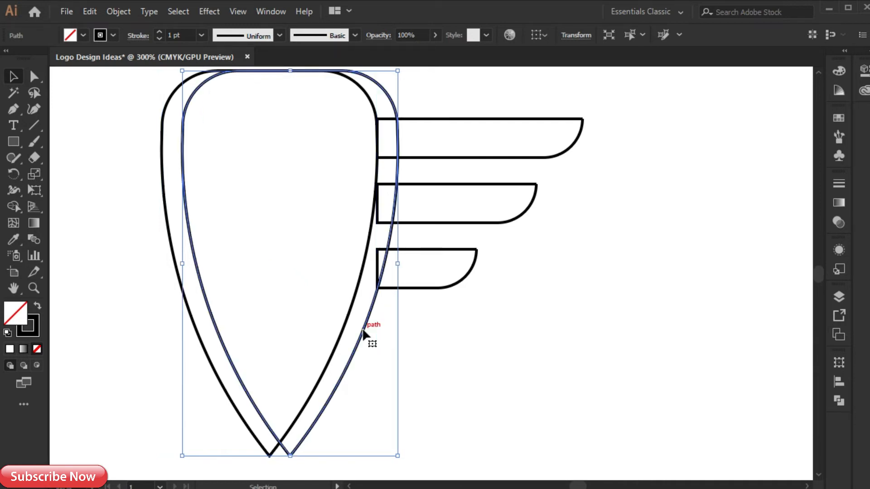
- Remove the shield copy and the overlapping feather parts with Shape Builder, leaving the inner ends following the shield's curve
{"action": "left_click_drag", "start_coordinate": [471, 98], "coordinate": [403, 276]}
{"action": "left_click", "coordinate": [383, 284], "text": "shift"}
{"action": "left_click", "coordinate": [14, 206]}
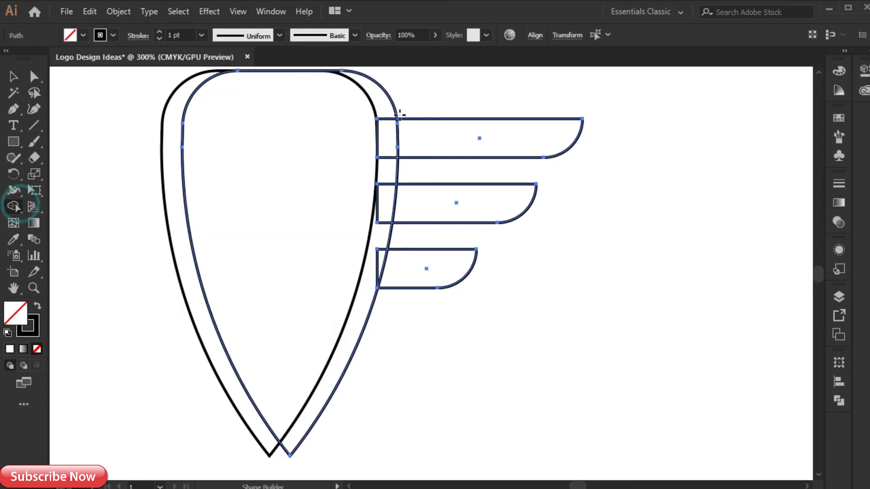
{"action": "mouse_move", "coordinate": [362, 111]}
{"action": "left_mouse_down"}
{"action": "mouse_move", "coordinate": [379, 116]}
{"action": "mouse_move", "coordinate": [391, 151]}
{"action": "left_mouse_up"}
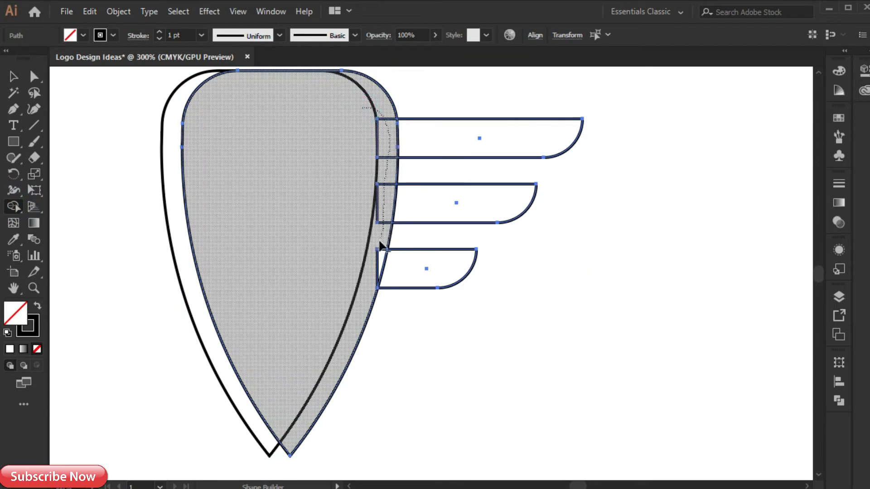
{"action": "left_click_drag", "start_coordinate": [378, 262], "coordinate": [379, 257]}
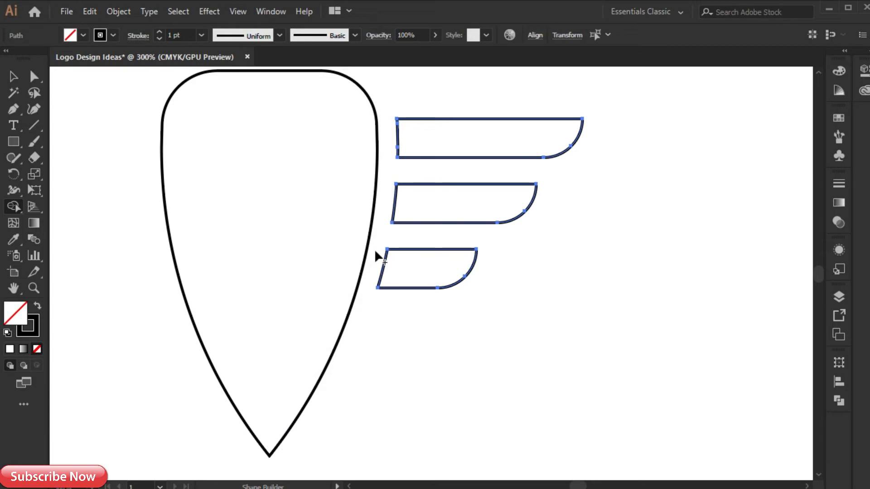
{"action": "key", "text": "v"}
{"action": "left_click", "coordinate": [426, 341]}
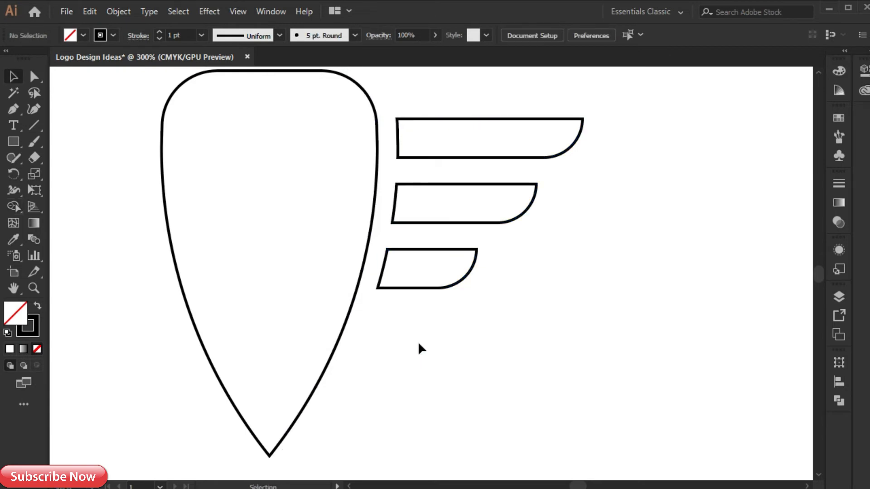
- Copy the three feathers, reflect the copy across the vertical axis, and place it as a matching wing on the shield's left side
{"action": "scroll", "coordinate": [419, 342], "scroll_direction": "down", "scroll_amount": 1}
{"action": "left_click_drag", "start_coordinate": [298, 219], "coordinate": [296, 241]}
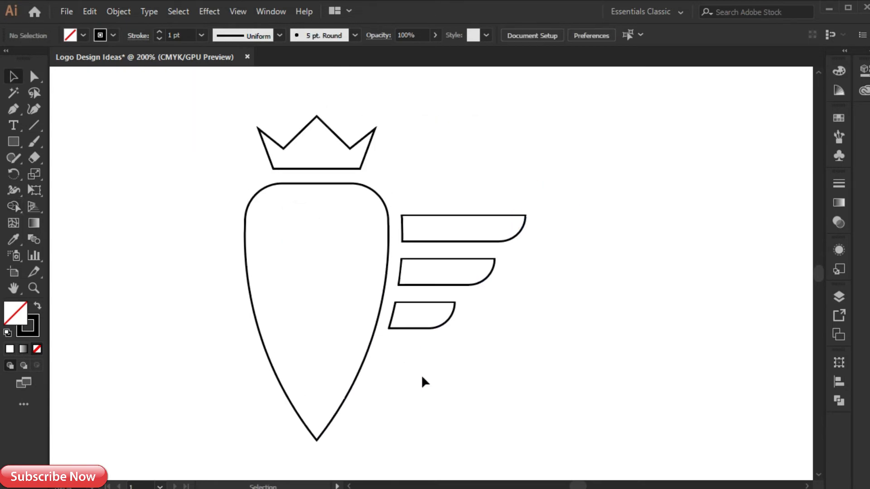
{"action": "left_click_drag", "start_coordinate": [431, 329], "coordinate": [200, 323]}
{"action": "right_click", "coordinate": [209, 290]}
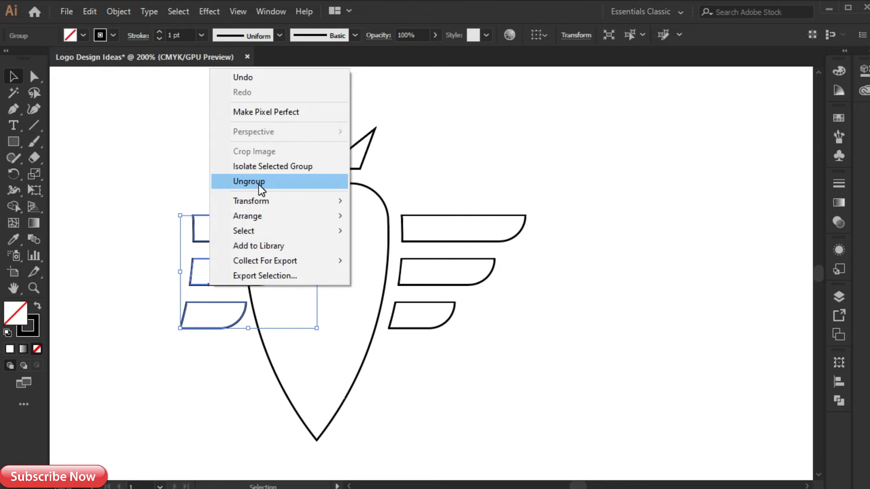
{"action": "mouse_move", "coordinate": [267, 201]}
{"action": "left_click", "coordinate": [398, 249]}
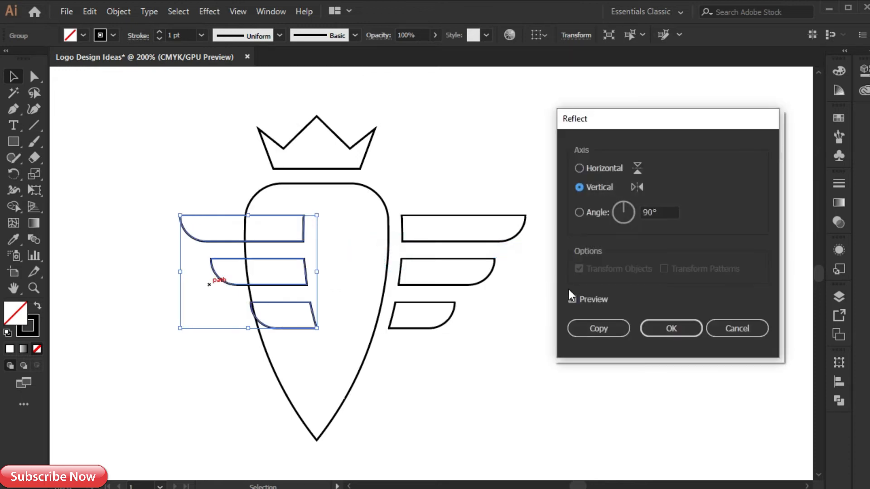
{"action": "left_click", "coordinate": [658, 328]}
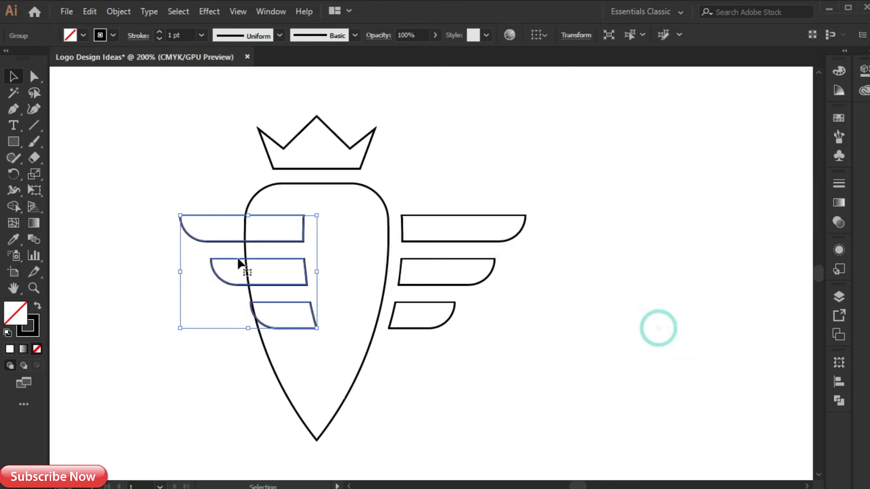
{"action": "left_click_drag", "start_coordinate": [254, 256], "coordinate": [184, 257]}
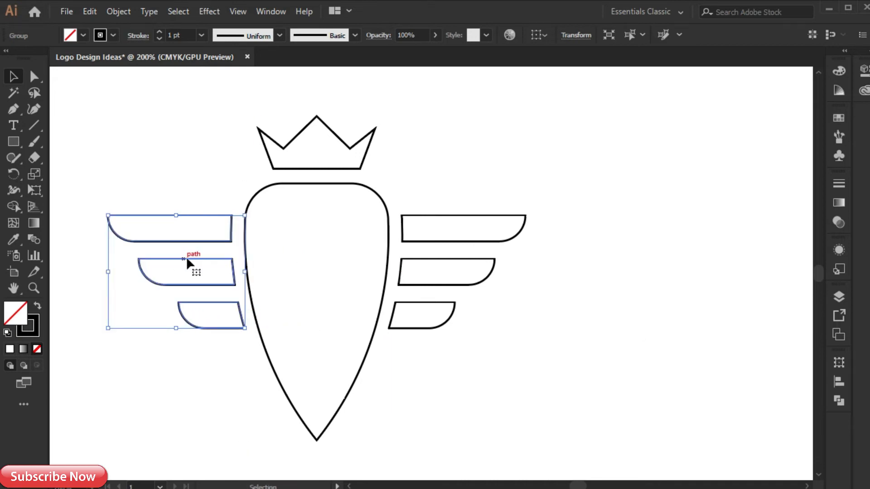
{"action": "left_click", "coordinate": [192, 343]}
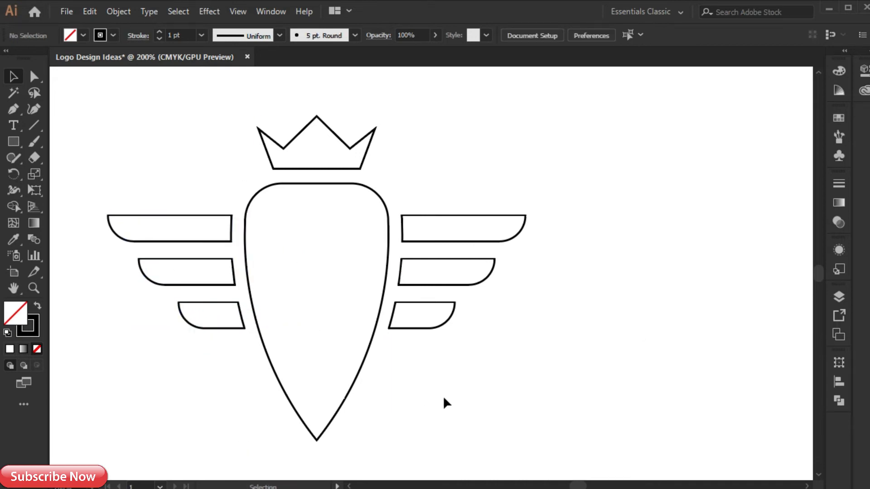
- Draw a straight horizontal line with the Pen tool from just outside the shield's upper right edge to slightly past its centre
{"action": "left_click", "coordinate": [13, 110]}
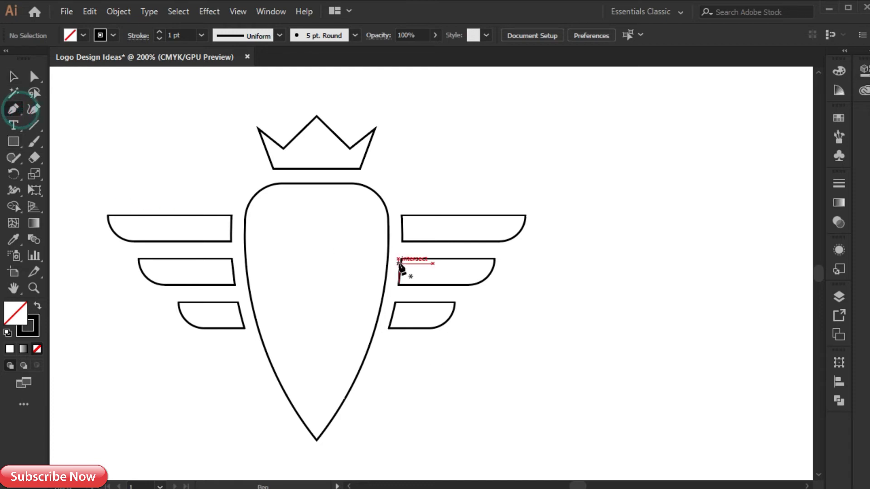
{"action": "left_click", "coordinate": [395, 228]}
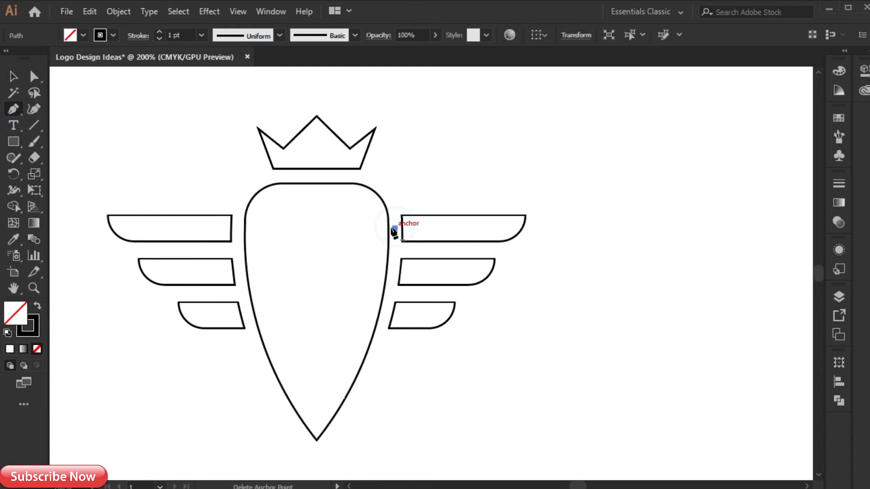
{"action": "left_click", "coordinate": [303, 229]}
{"action": "key", "text": "v"}
- Give the line a 10 pt stroke and a triangular width profile that tapers to a point inside the shield
{"action": "left_click", "coordinate": [330, 226]}
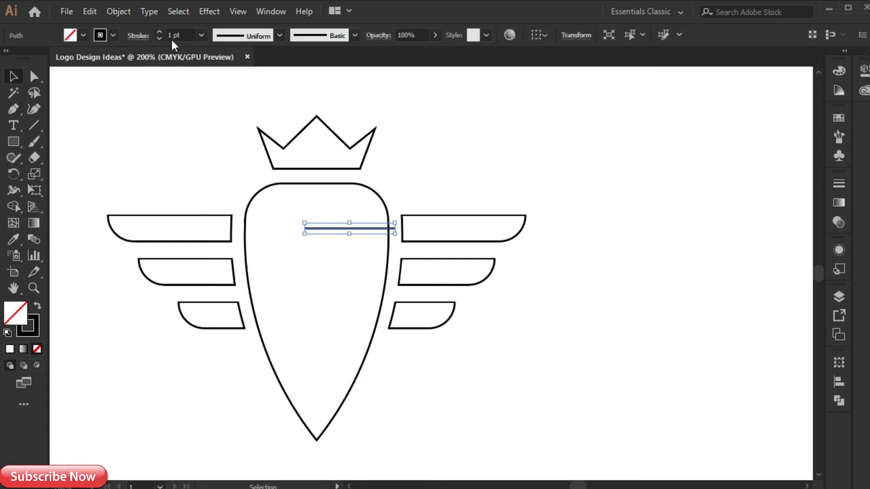
{"action": "left_click", "coordinate": [201, 36]}
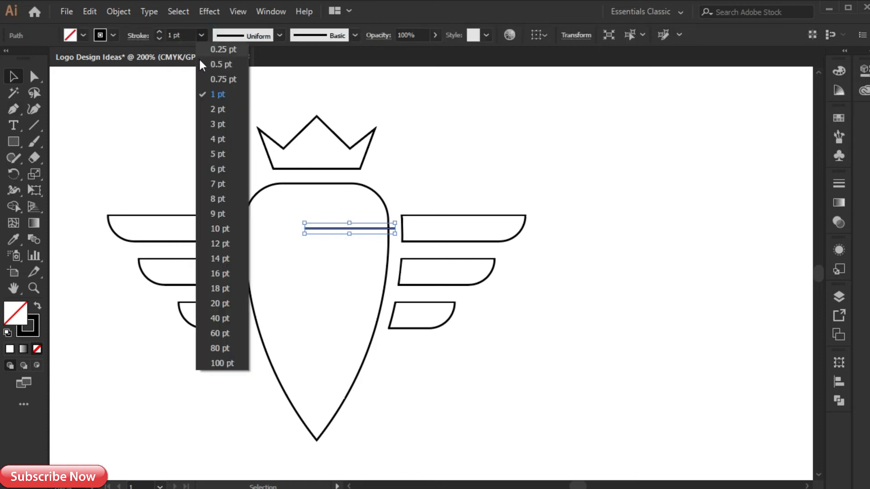
{"action": "left_click", "coordinate": [221, 229]}
{"action": "left_click", "coordinate": [279, 36]}
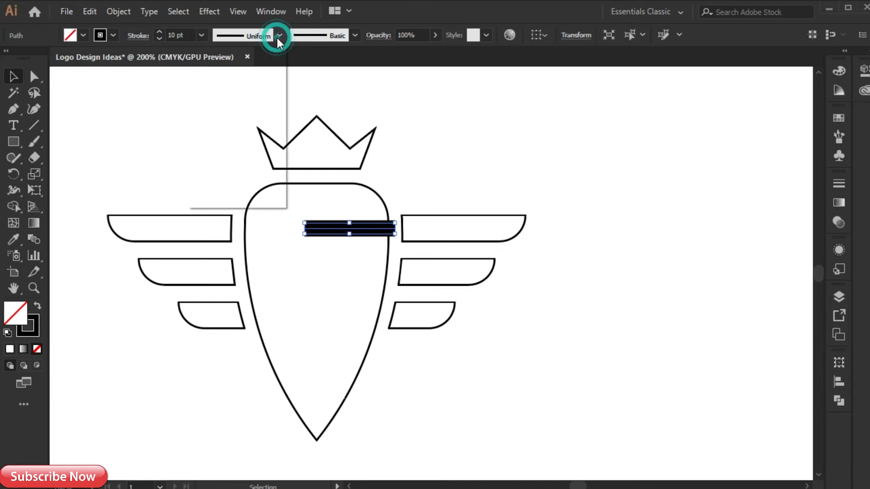
{"action": "left_click", "coordinate": [244, 145]}
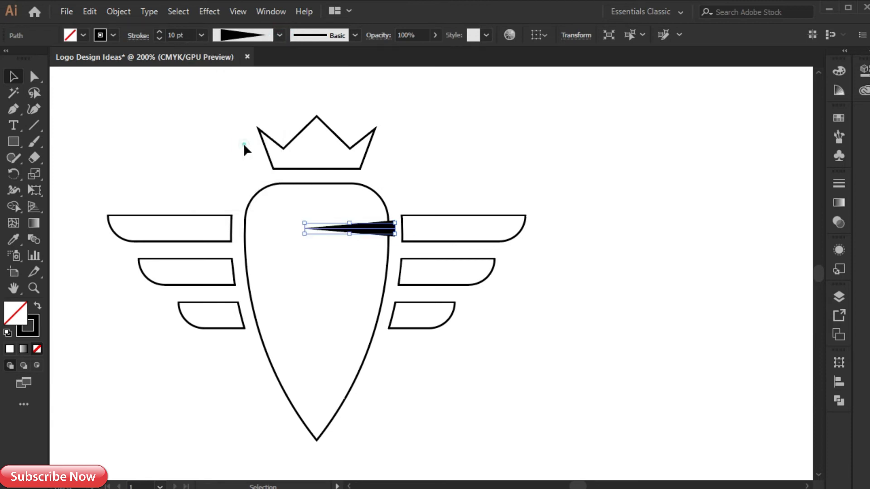
{"action": "left_click", "coordinate": [330, 250]}
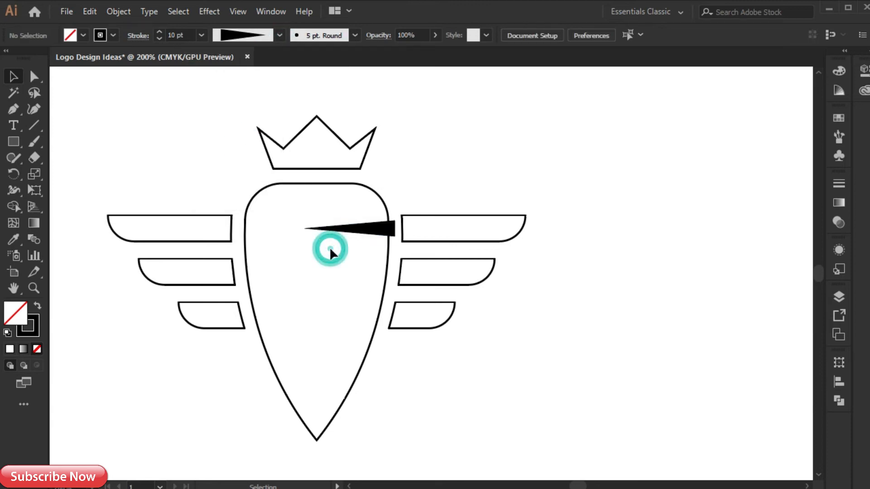
- Place a vertically reflected copy of the wedge on the shield's left edge at mid-height and an unreflected copy on its lower right edge
{"action": "left_click", "coordinate": [375, 228]}
{"action": "mouse_move", "coordinate": [375, 228]}
{"action": "left_mouse_down"}
{"action": "mouse_move", "coordinate": [306, 277]}
{"action": "mouse_move", "coordinate": [291, 301]}
{"action": "mouse_move", "coordinate": [278, 297]}
{"action": "left_mouse_up"}
{"action": "right_click", "coordinate": [278, 297]}
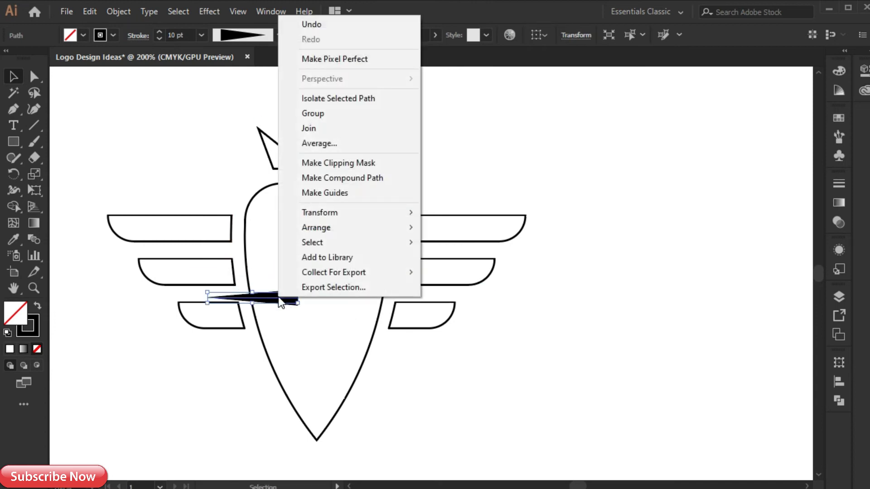
{"action": "mouse_move", "coordinate": [338, 219]}
{"action": "left_click", "coordinate": [437, 261]}
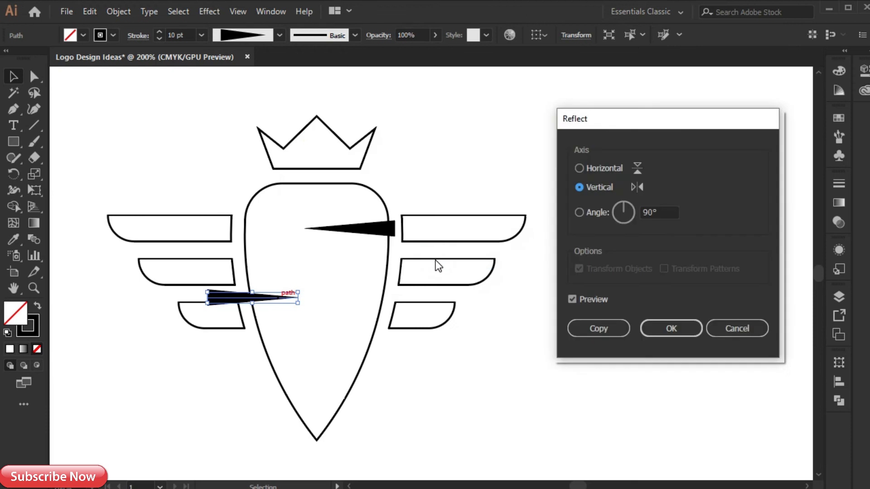
{"action": "left_click", "coordinate": [668, 325]}
{"action": "left_click_drag", "start_coordinate": [223, 308], "coordinate": [250, 304]}
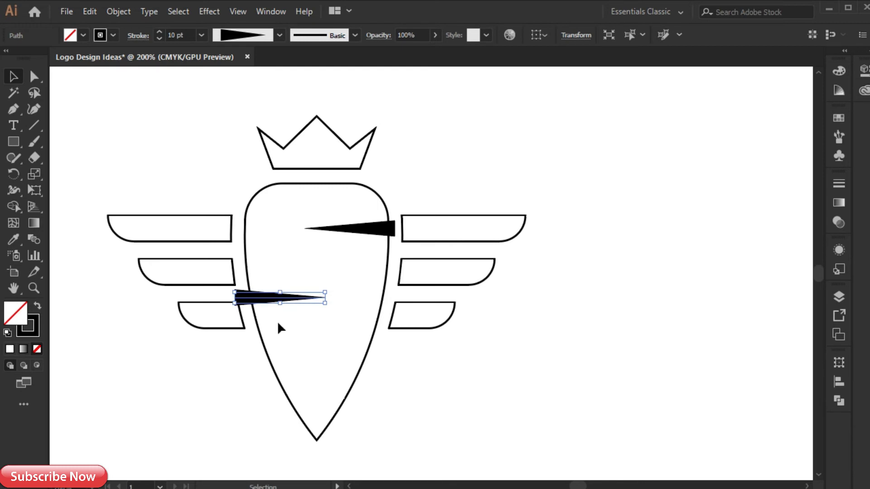
{"action": "left_click", "coordinate": [380, 228]}
{"action": "mouse_move", "coordinate": [381, 228]}
{"action": "left_mouse_down"}
{"action": "mouse_move", "coordinate": [383, 295]}
{"action": "mouse_move", "coordinate": [368, 373]}
{"action": "left_mouse_up"}
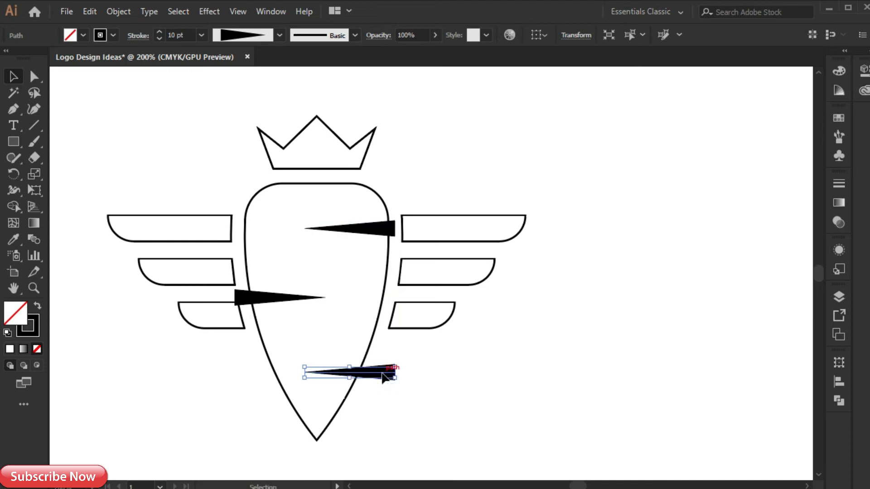
- Expand the appearance of the three wedges into filled shapes and group them
{"action": "left_click", "coordinate": [276, 300], "text": "shift"}
{"action": "left_click", "coordinate": [368, 231], "text": "shift"}
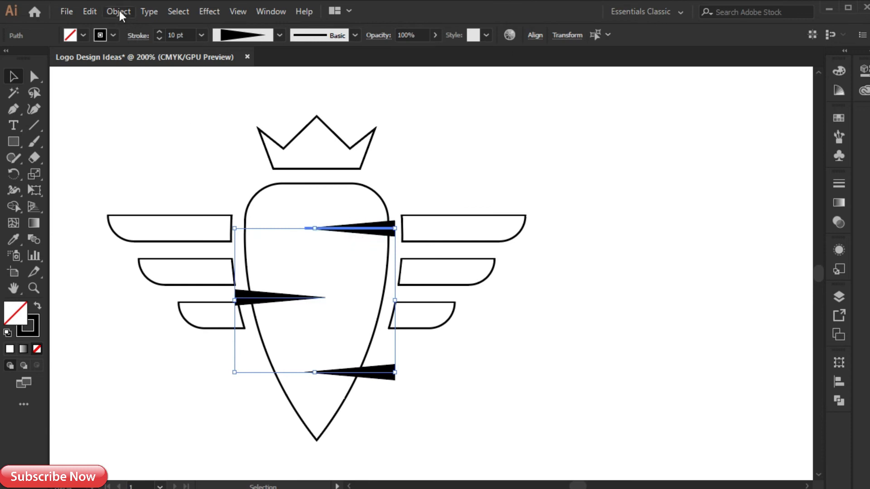
{"action": "left_click", "coordinate": [119, 10]}
{"action": "left_click", "coordinate": [180, 163]}
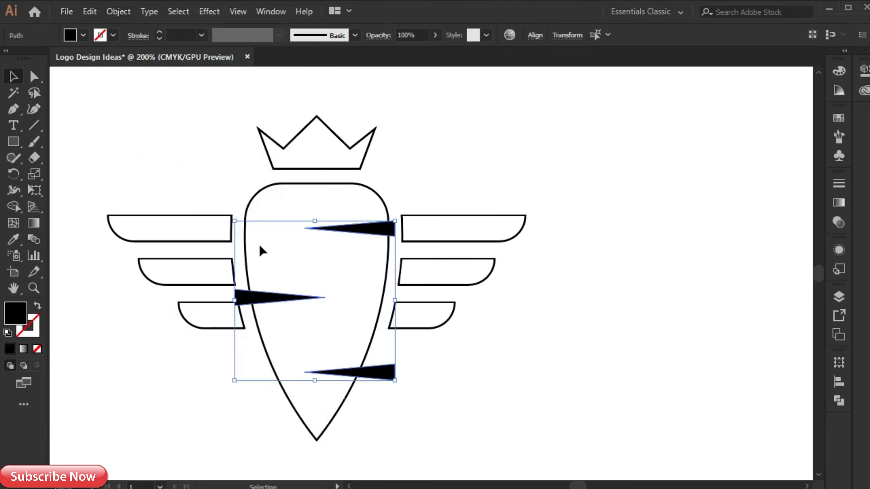
{"action": "right_click", "coordinate": [356, 232]}
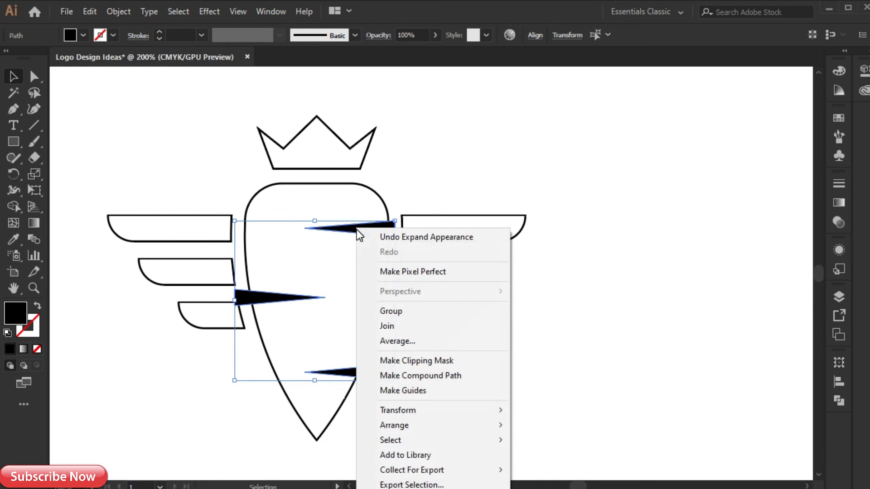
{"action": "left_click", "coordinate": [393, 310]}
- Cut the wedge group out of the shield with Minus Front to form three pointed notches
{"action": "left_click_drag", "start_coordinate": [394, 193], "coordinate": [360, 241]}
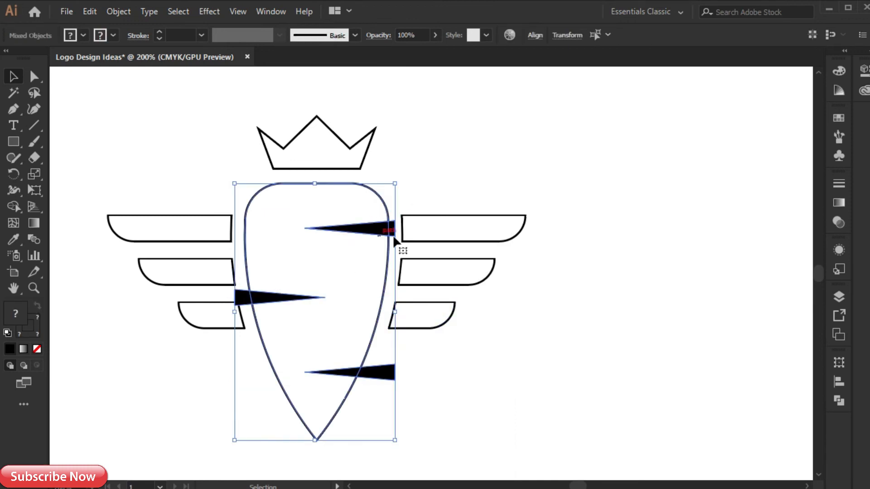
{"action": "left_click", "coordinate": [838, 400]}
{"action": "left_click", "coordinate": [710, 389]}
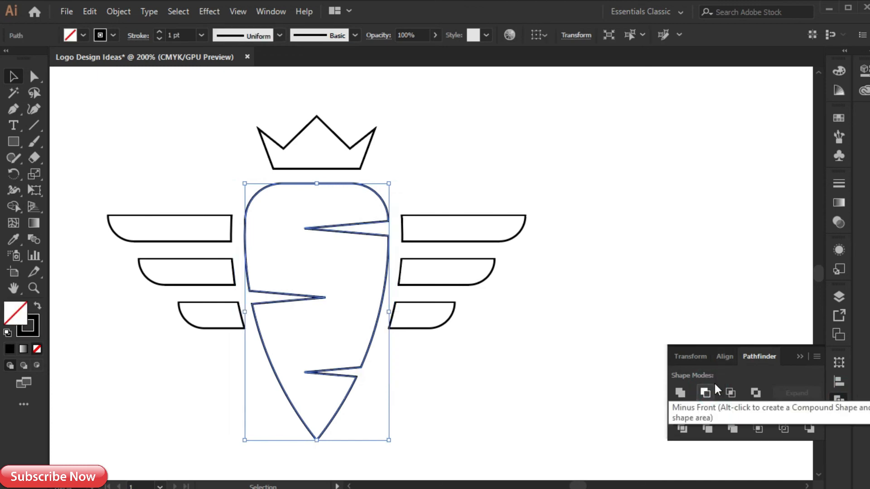
{"action": "left_click", "coordinate": [797, 356]}
{"action": "left_click", "coordinate": [608, 248]}
- Group all parts of the crowned, winged logo and place a copy of the group beside the original at the same height
{"action": "left_click_drag", "start_coordinate": [487, 126], "coordinate": [171, 363]}
{"action": "scroll", "coordinate": [170, 358], "scroll_direction": "down", "scroll_amount": 1}
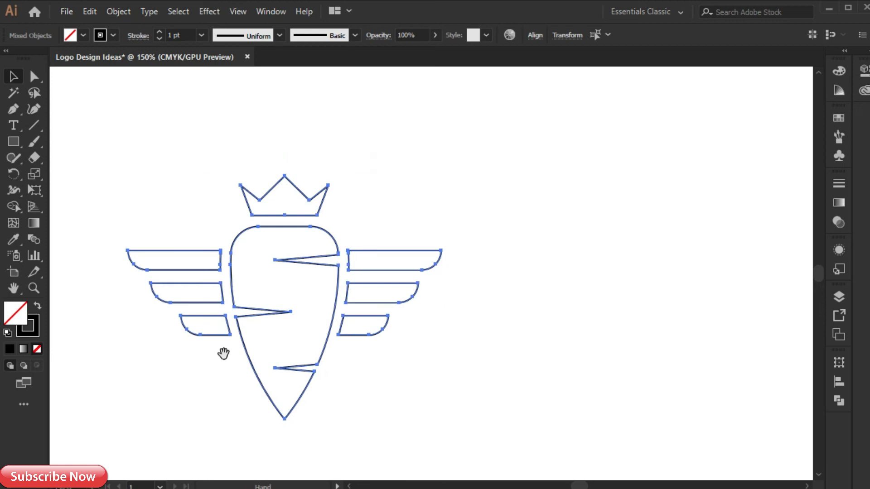
{"action": "left_click_drag", "start_coordinate": [223, 352], "coordinate": [203, 311]}
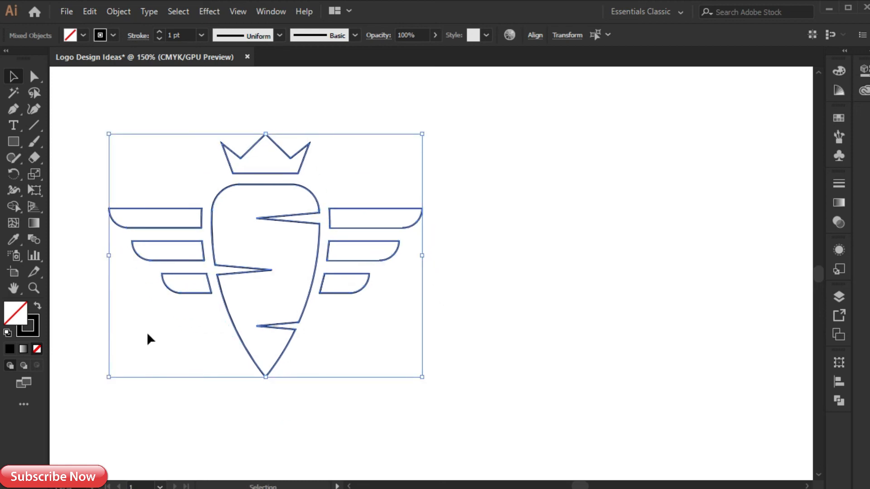
{"action": "left_click_drag", "start_coordinate": [298, 291], "coordinate": [390, 317]}
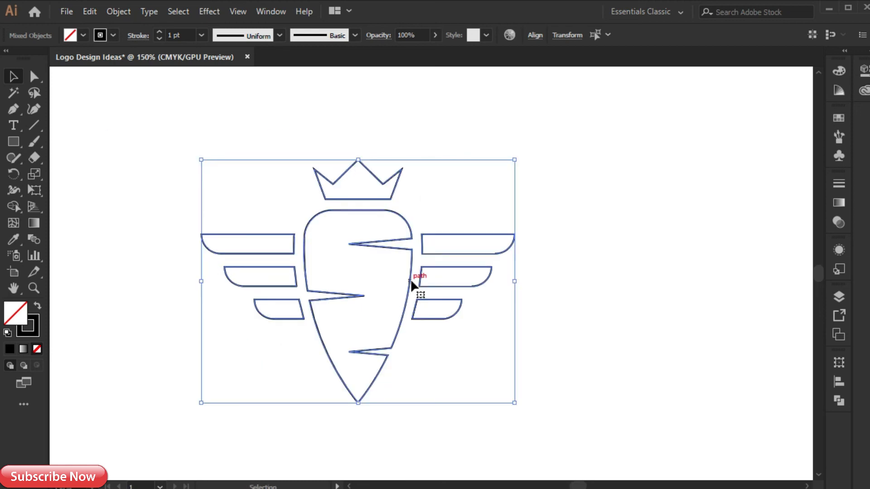
{"action": "key", "text": "a"}
{"action": "key", "text": "v"}
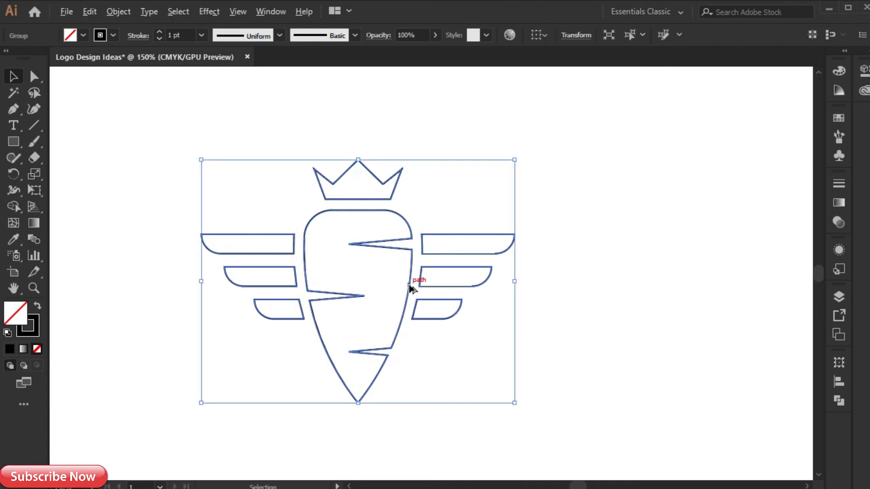
{"action": "left_click_drag", "start_coordinate": [408, 287], "coordinate": [638, 280]}
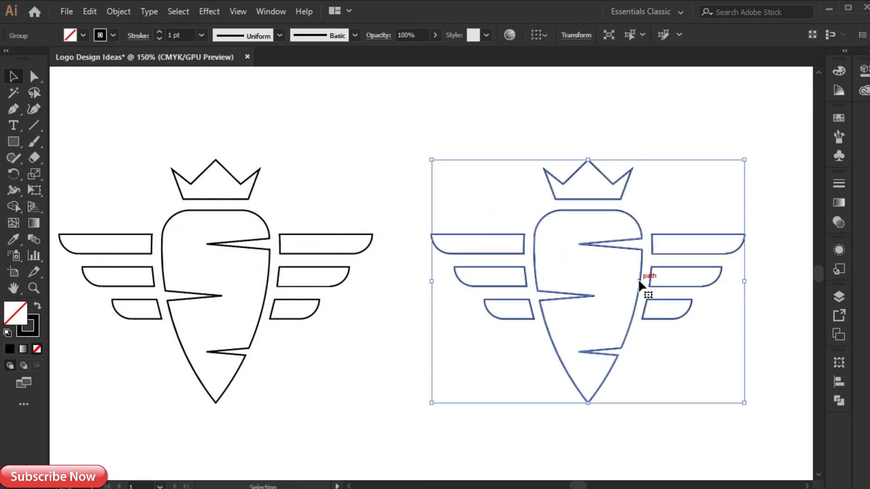
- Swap the fill and stroke of the copied logo, giving it a solid black fill and no stroke
{"action": "left_click", "coordinate": [38, 308]}
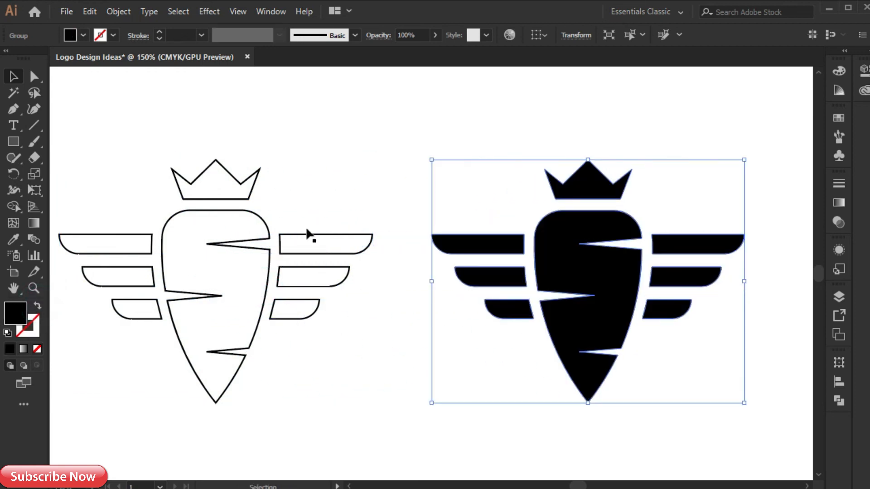
{"action": "left_click", "coordinate": [323, 179]}
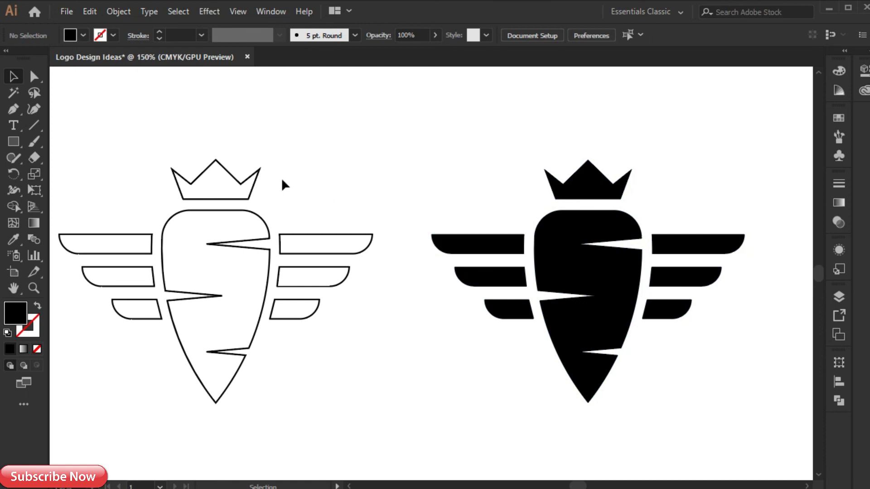
{"action": "left_click_drag", "start_coordinate": [297, 273], "coordinate": [300, 273]}
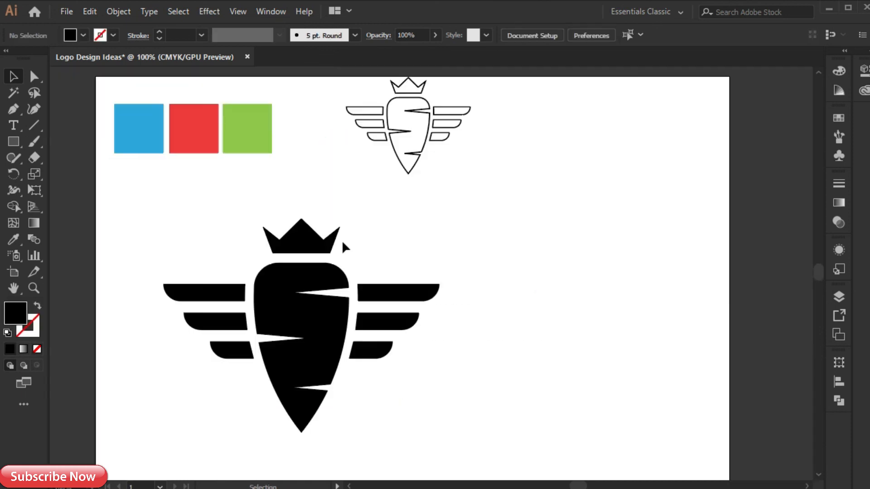
- Group the feather shapes of both wings on the black logo
{"action": "left_click", "coordinate": [377, 296]}
{"action": "left_click", "coordinate": [239, 290], "text": "shift"}
{"action": "right_click", "coordinate": [239, 290]}
{"action": "left_click", "coordinate": [275, 369]}
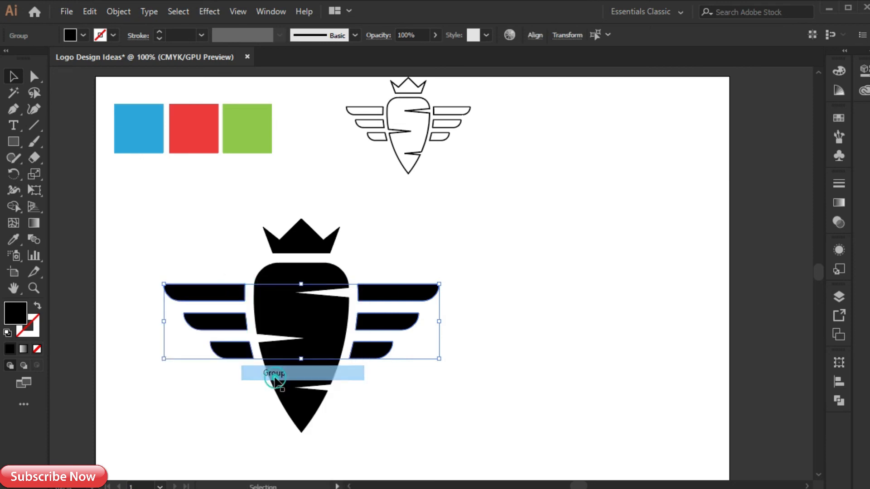
- Fill the wing group with the blue sampled from the blue colour square using the Eyedropper
{"action": "left_click", "coordinate": [12, 240]}
{"action": "left_click", "coordinate": [145, 116]}
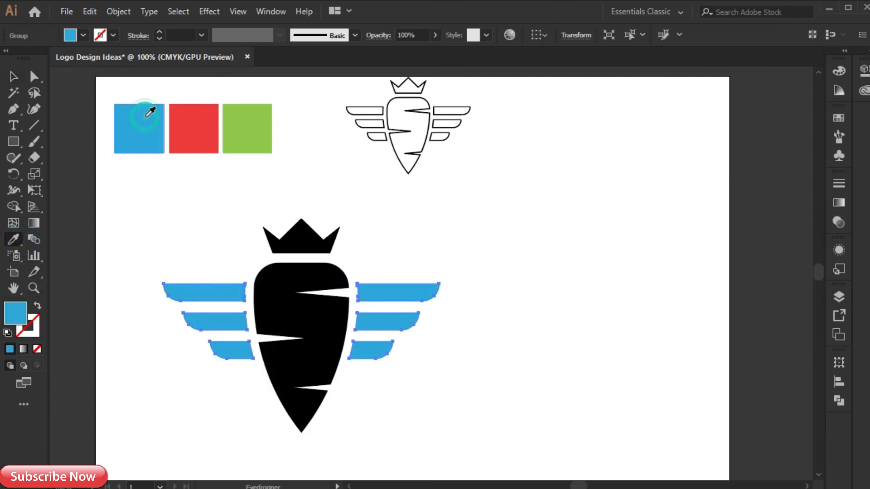
{"action": "key", "text": "v"}
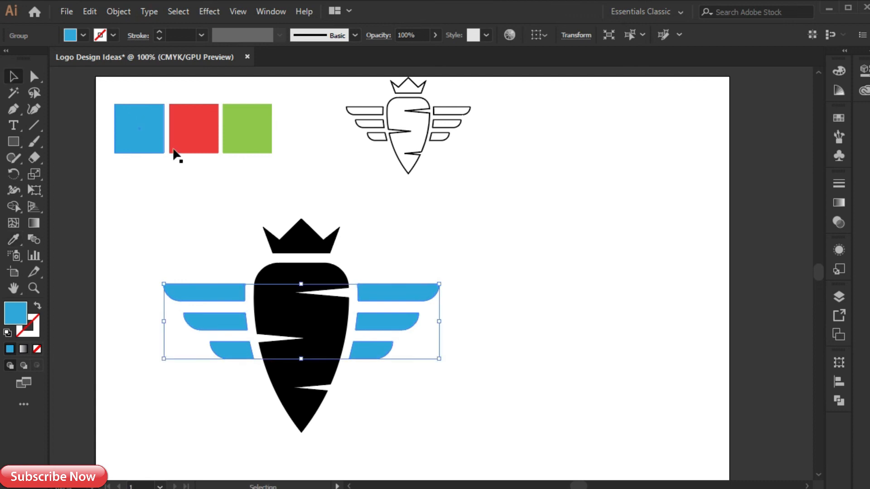
- Fill the notched shield with the red sampled from the red colour square
{"action": "left_click", "coordinate": [281, 306]}
{"action": "left_click", "coordinate": [12, 241]}
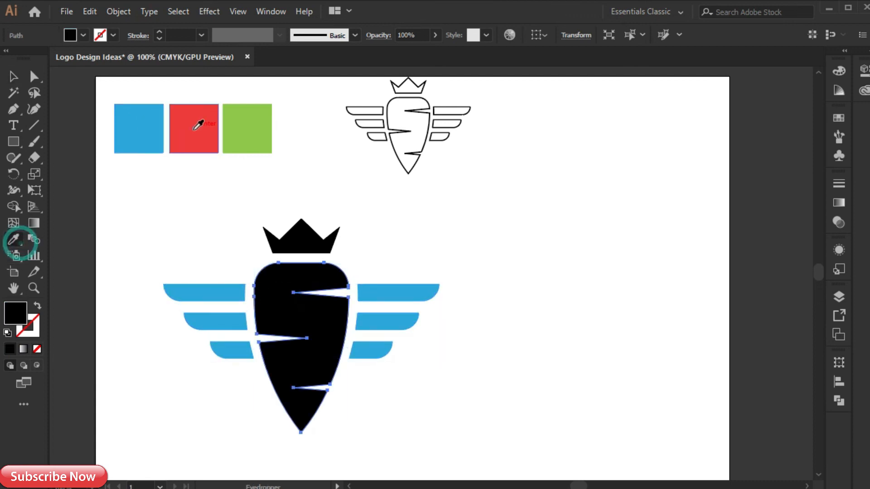
{"action": "left_click", "coordinate": [198, 126]}
{"action": "key", "text": "v"}
- Fill the crown with the green sampled from the green colour square and deselect it
{"action": "left_click", "coordinate": [301, 237]}
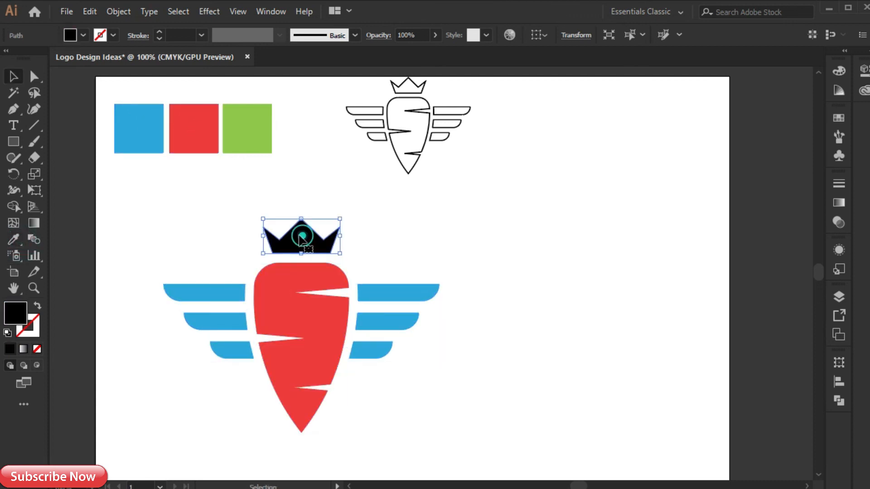
{"action": "left_click", "coordinate": [13, 239]}
{"action": "left_click", "coordinate": [245, 112]}
{"action": "key", "text": "v"}
{"action": "left_click", "coordinate": [201, 218]}
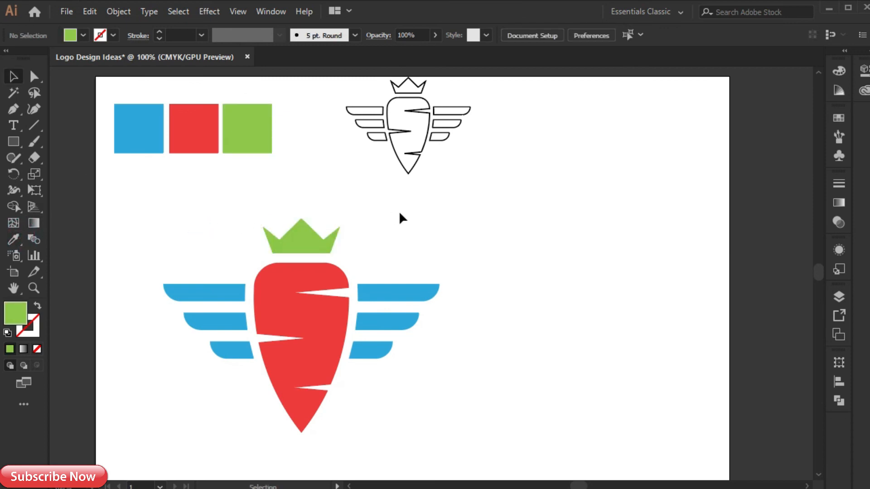
- Group the coloured crown, shield and wings into one logo
{"action": "left_click_drag", "start_coordinate": [322, 361], "coordinate": [314, 349]}
{"action": "right_click", "coordinate": [314, 349]}
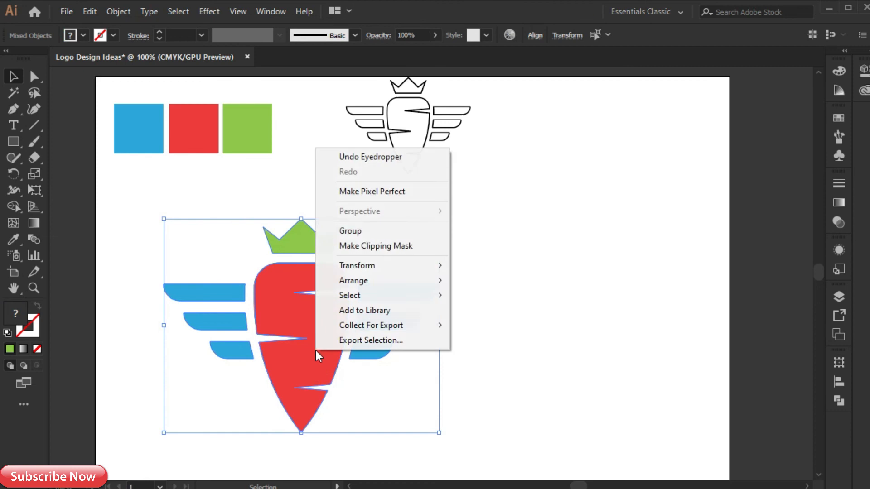
{"action": "left_click", "coordinate": [361, 231]}
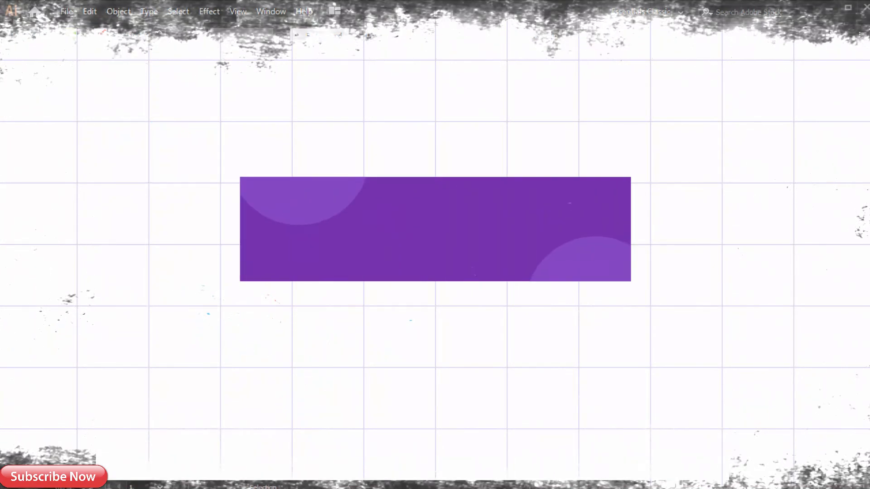